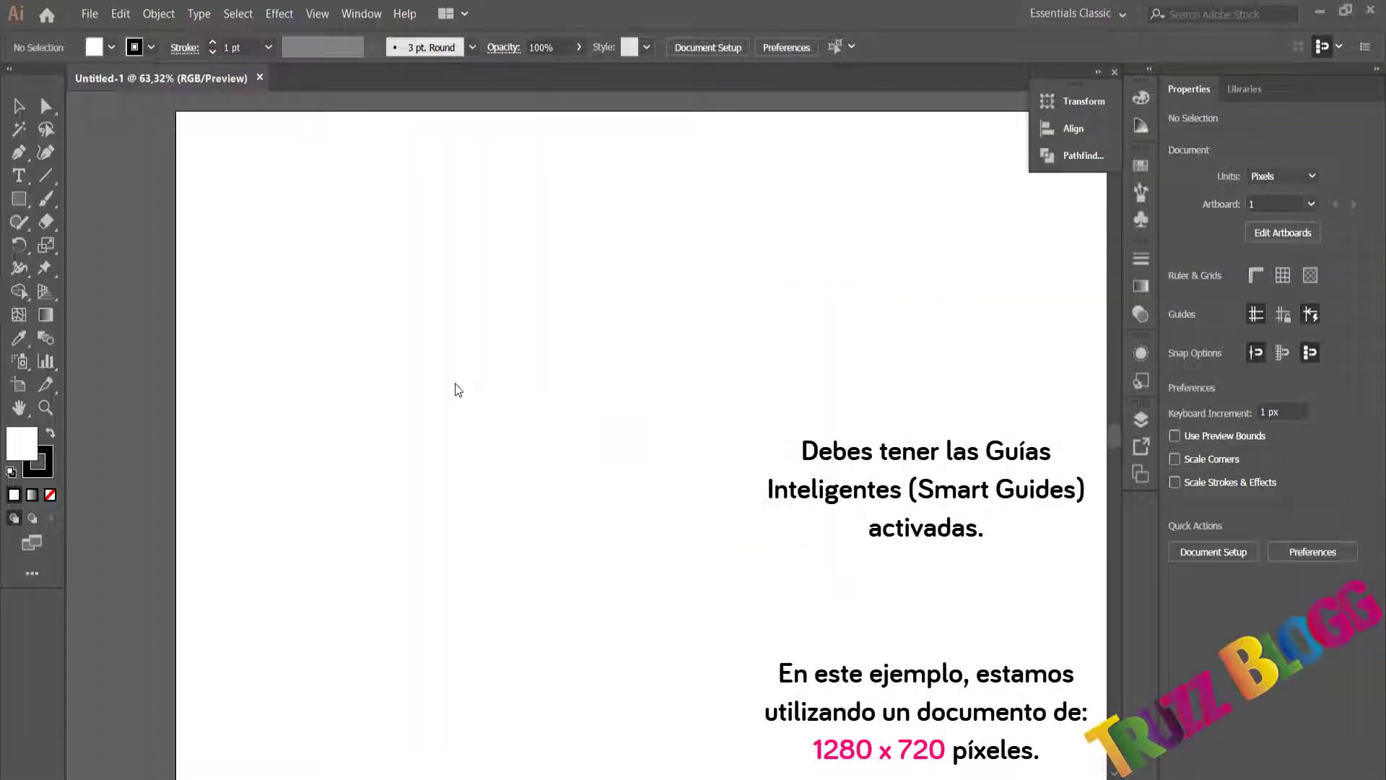
Check whether smart guides are on and look for the Align and Pathfinder panels
{"action": "left_click", "coordinate": [317, 15]}
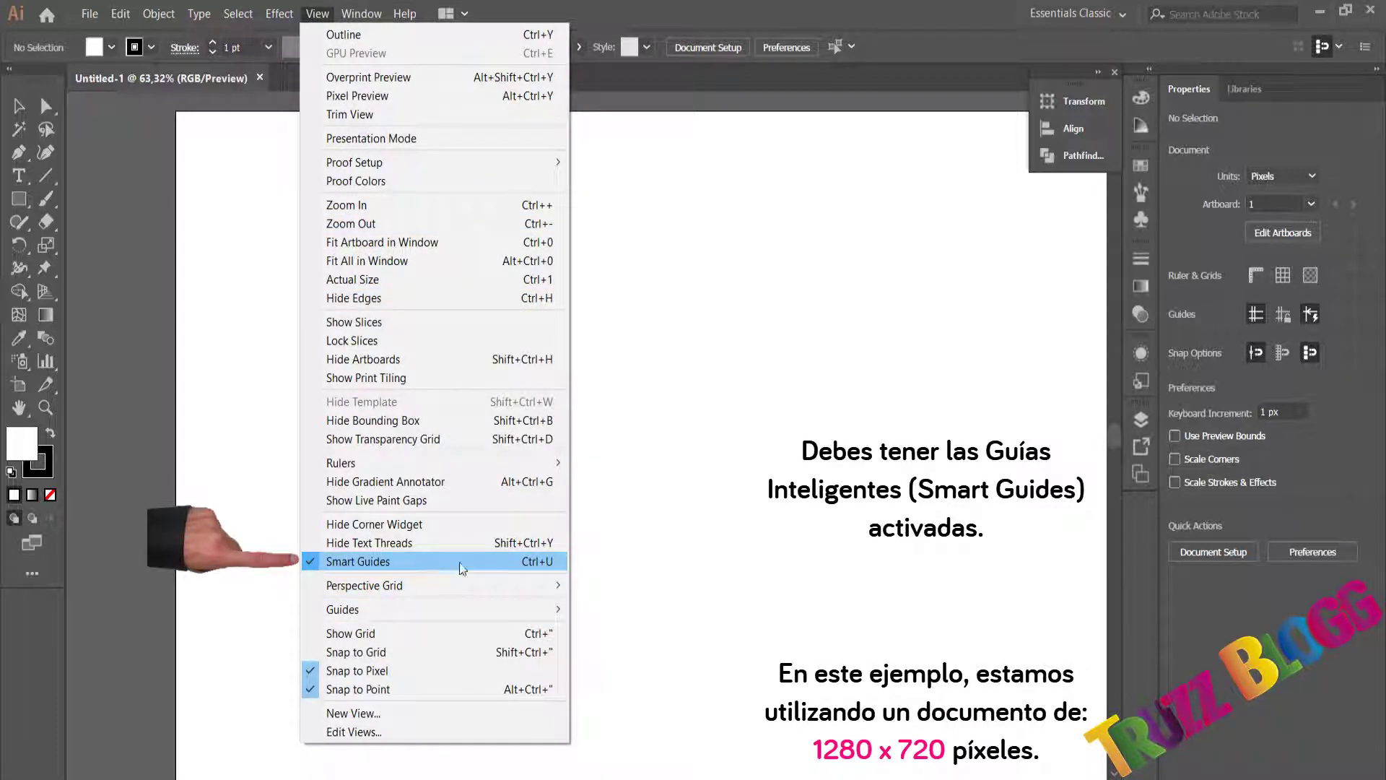
{"action": "left_click", "coordinate": [634, 474]}
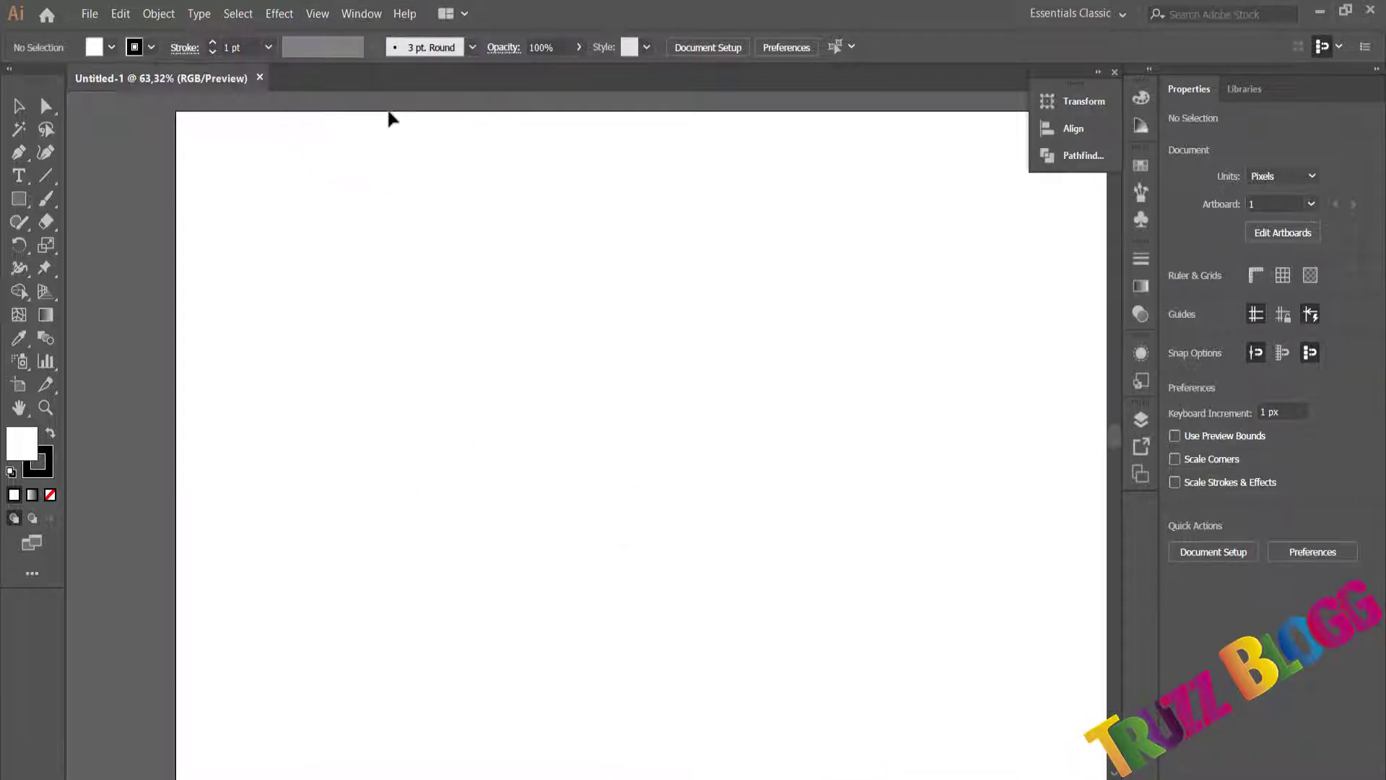
{"action": "left_click", "coordinate": [363, 15]}
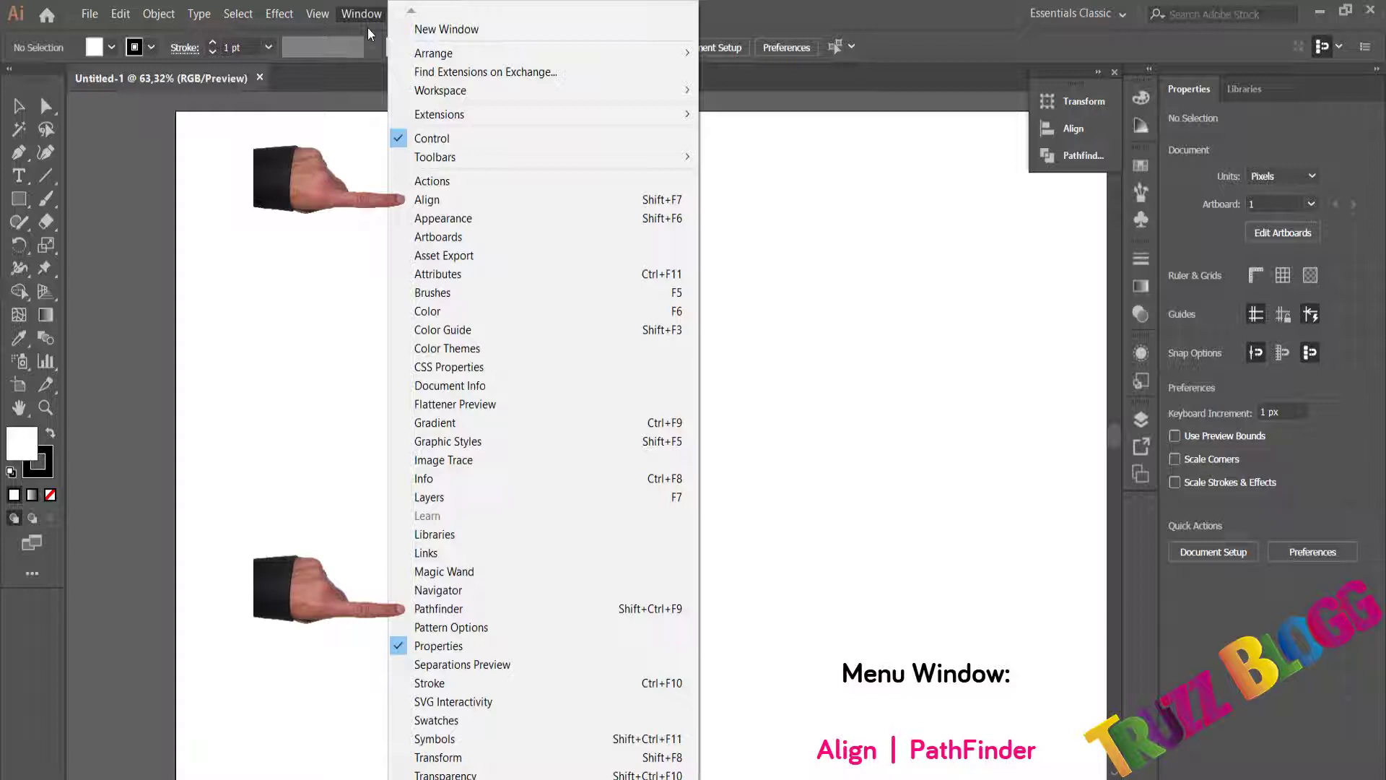
{"action": "key", "text": "Escape"}
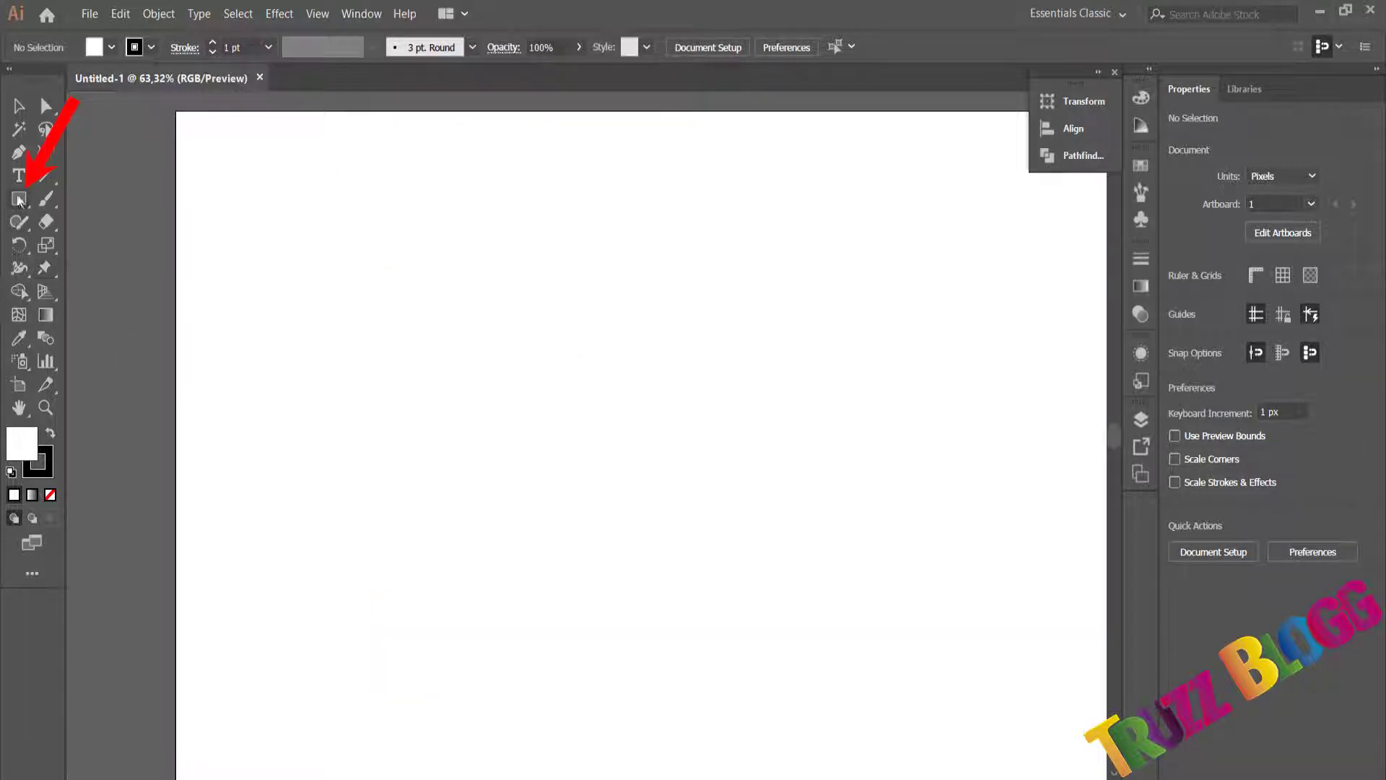
Create a 200 × 200 px square with the Rectangle Tool
{"action": "left_click_drag", "start_coordinate": [18, 199], "coordinate": [49, 201]}
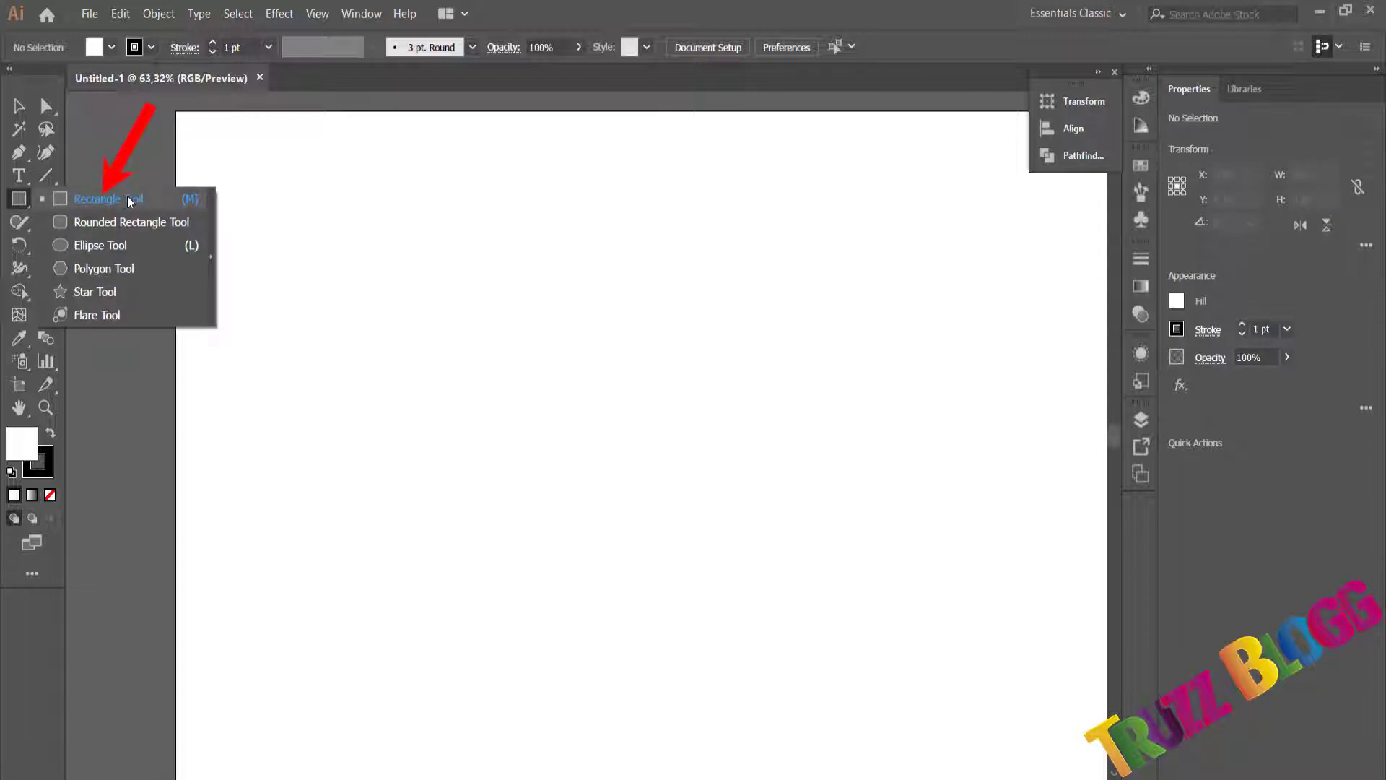
{"action": "left_click", "coordinate": [145, 199]}
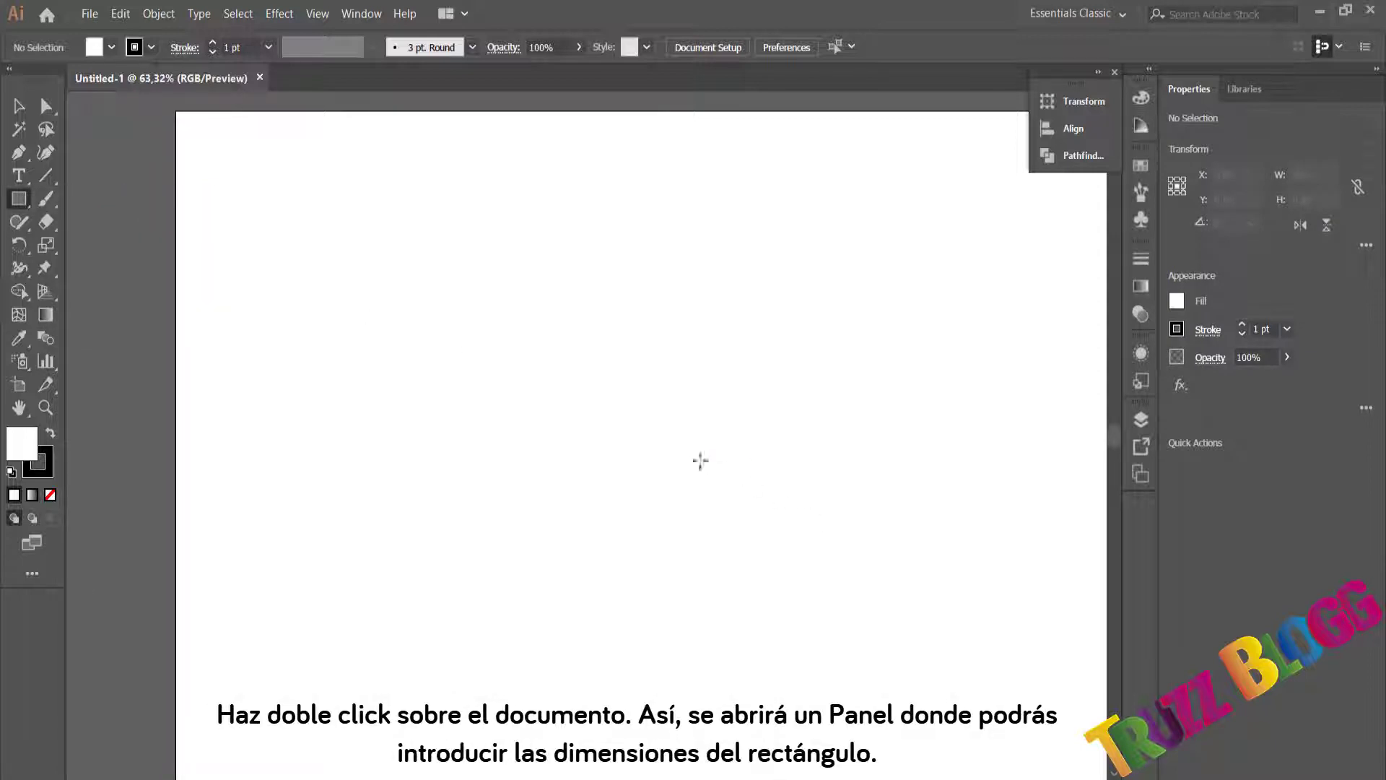
{"action": "double_click", "coordinate": [635, 428]}
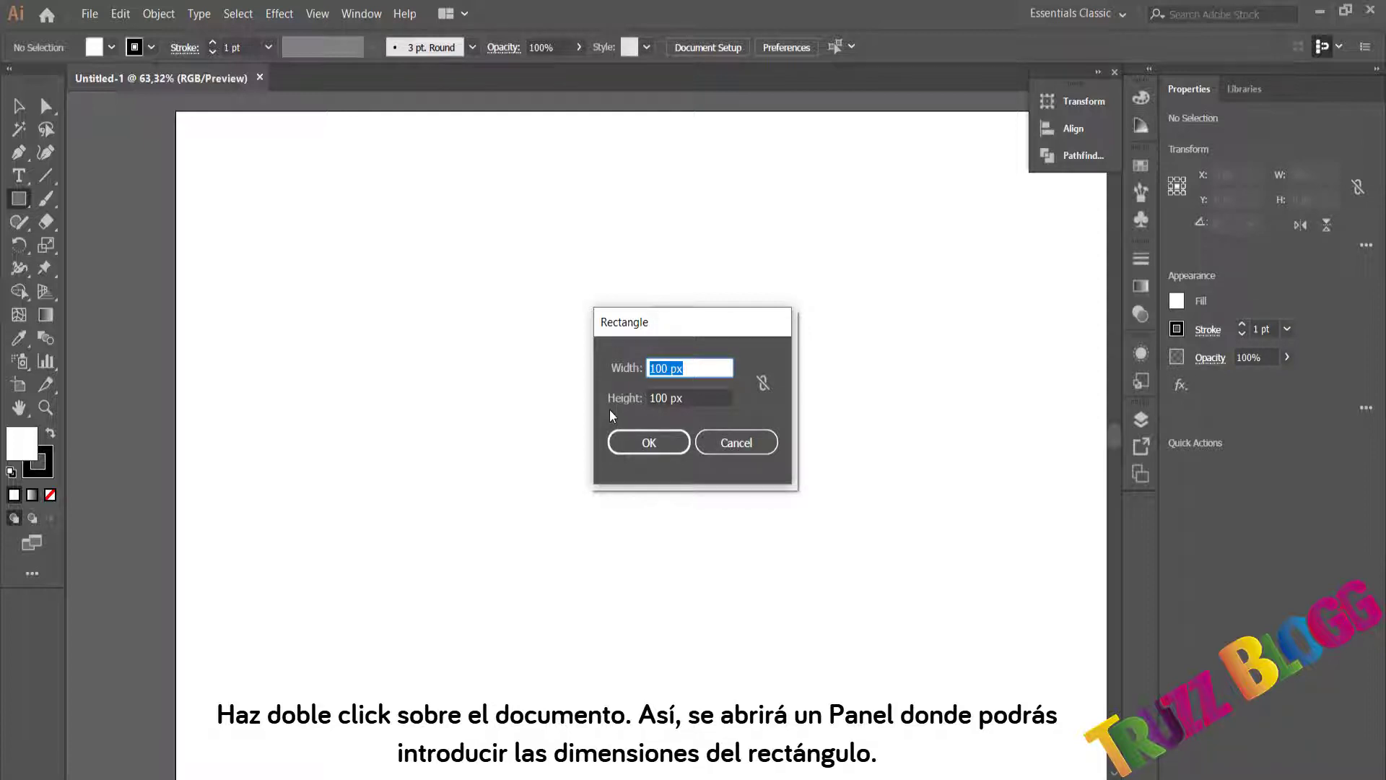
{"action": "type", "text": "200"}
{"action": "key", "text": "Tab"}
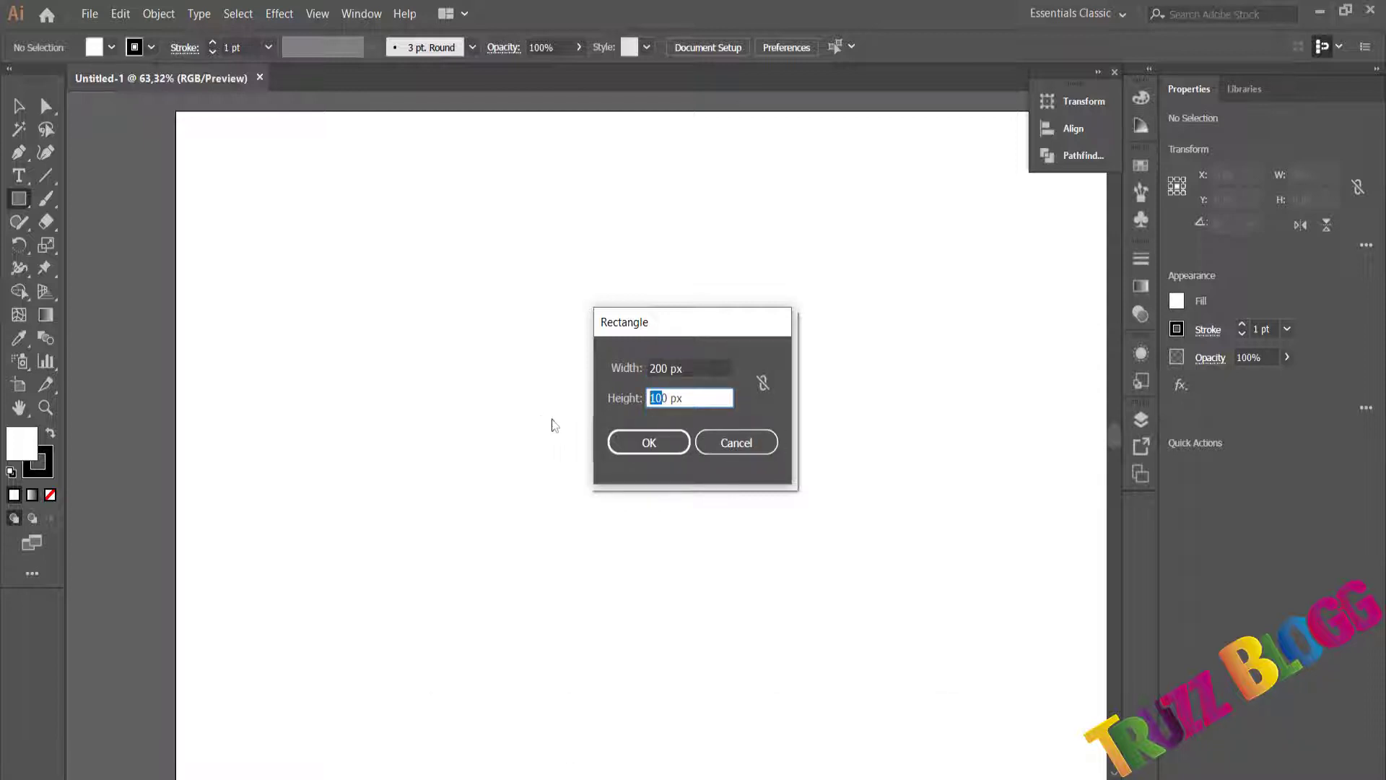
{"action": "type", "text": "20"}
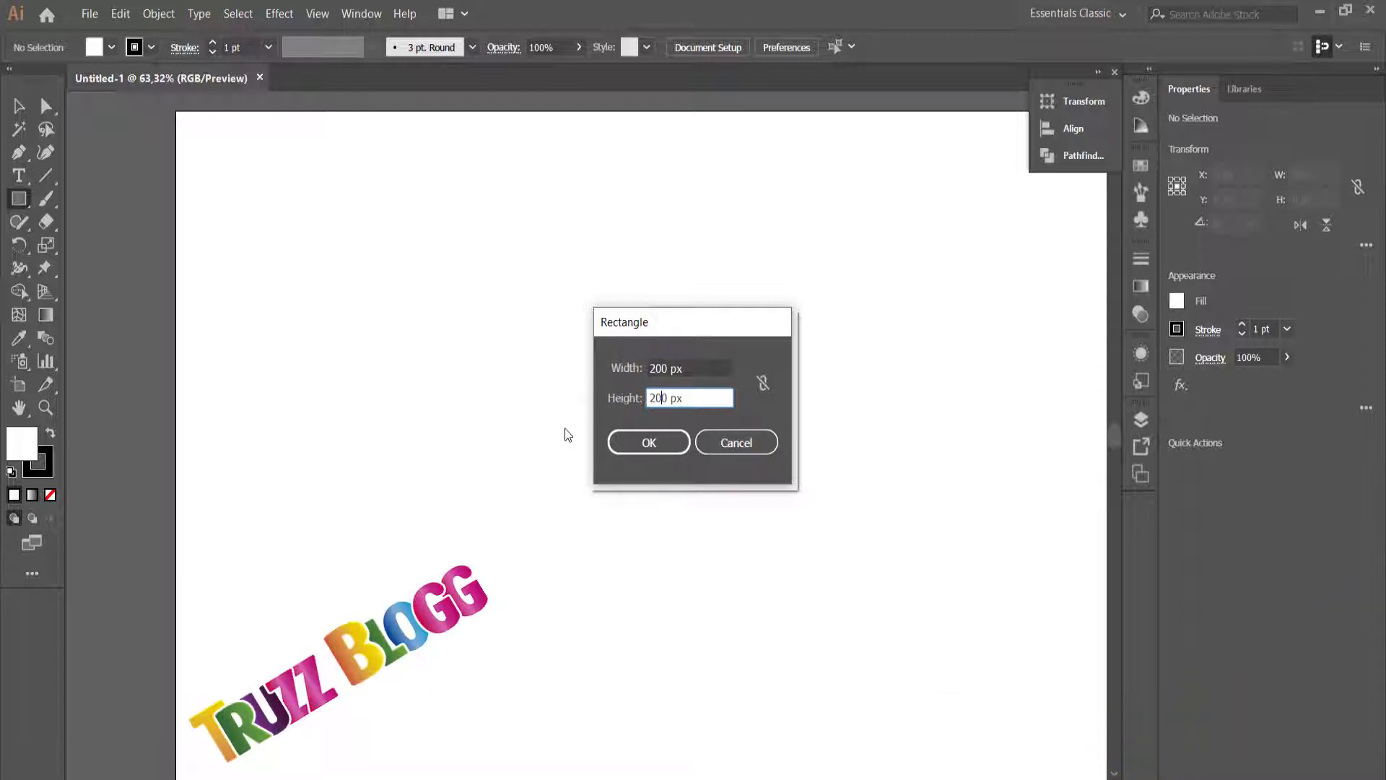
{"action": "left_click", "coordinate": [648, 443]}
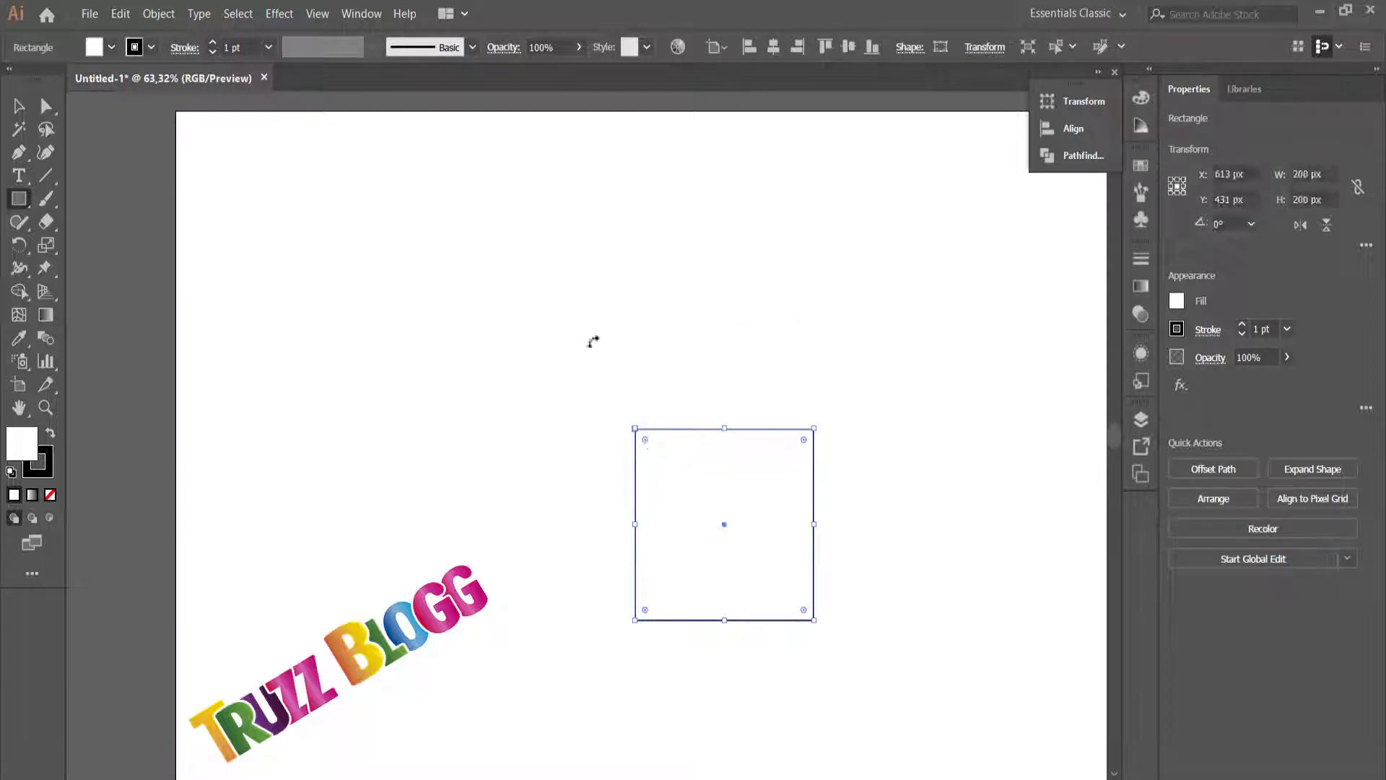
Set the square's fill to None and move it toward the artboard centre
{"action": "left_click", "coordinate": [111, 48]}
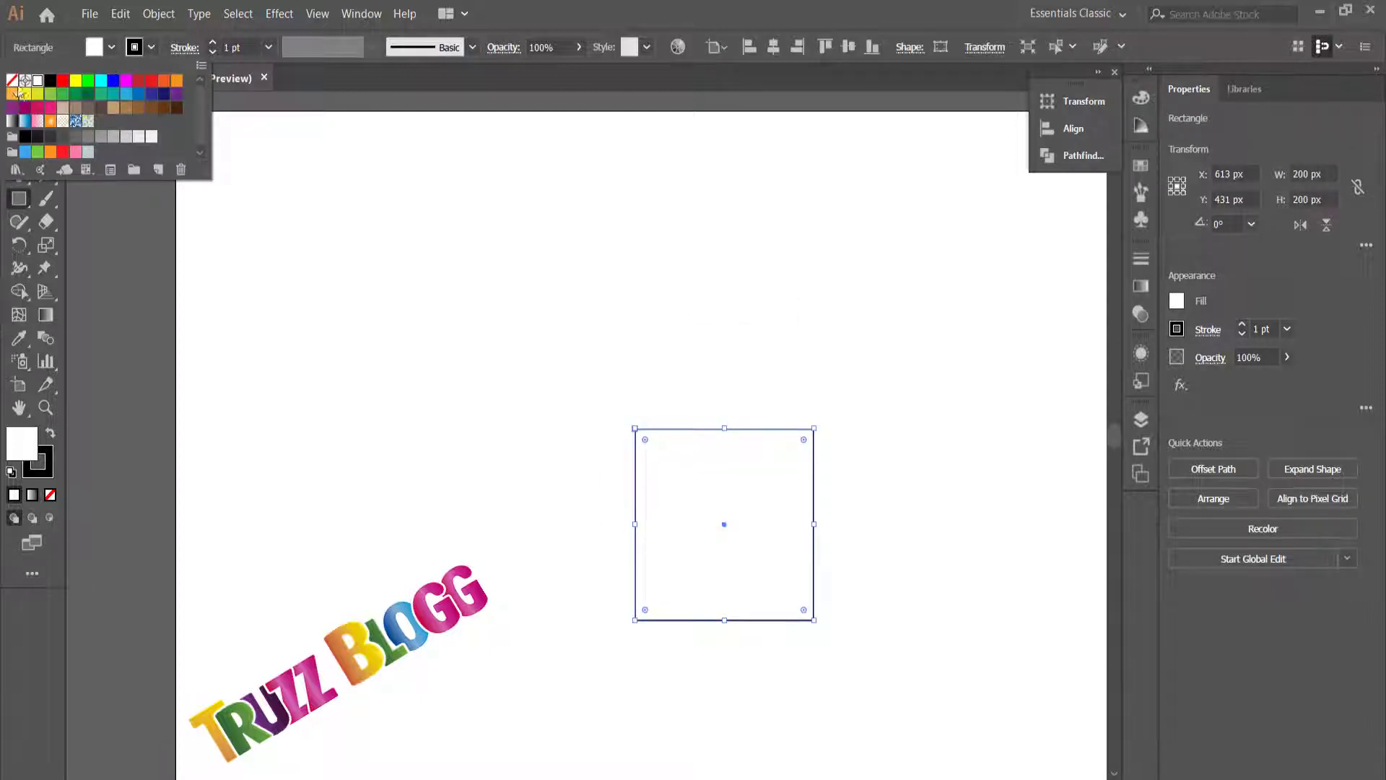
{"action": "left_click", "coordinate": [13, 80]}
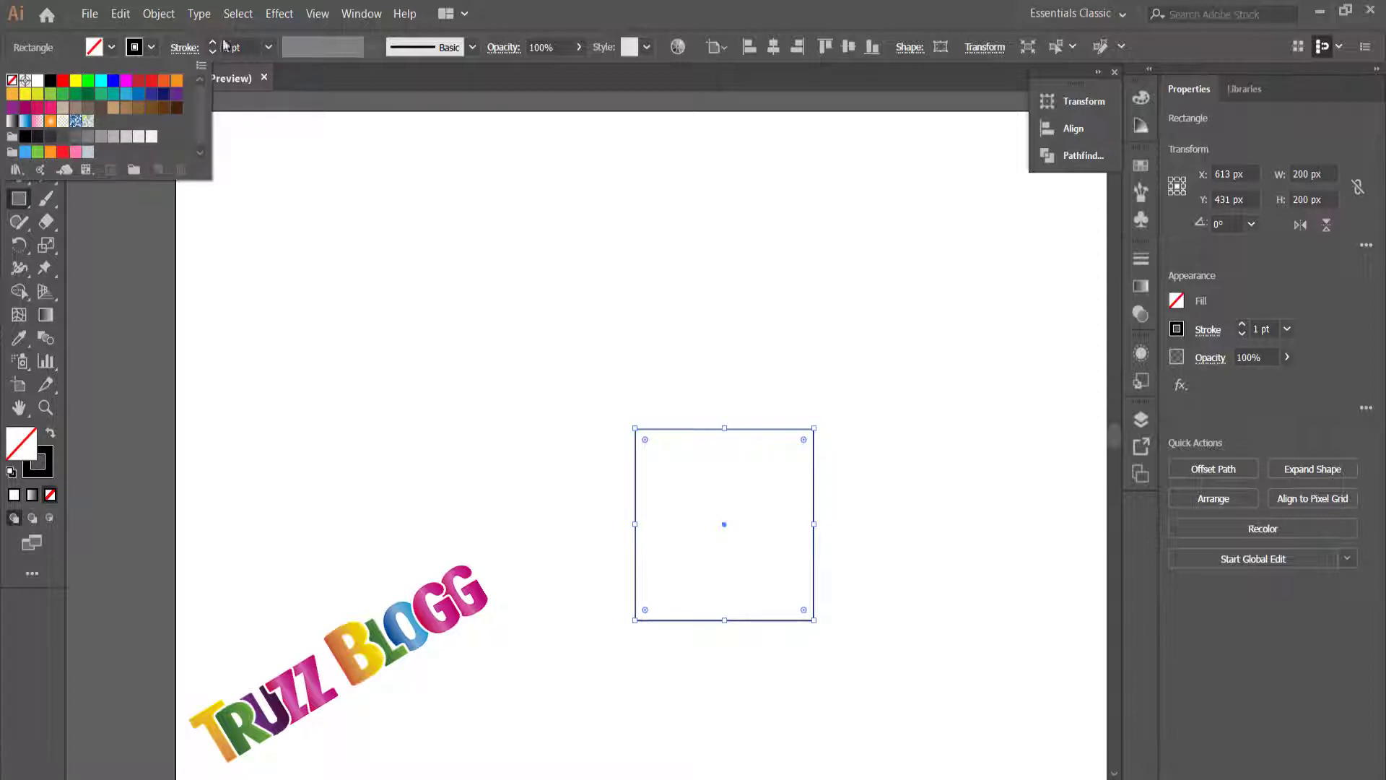
{"action": "left_click", "coordinate": [413, 181]}
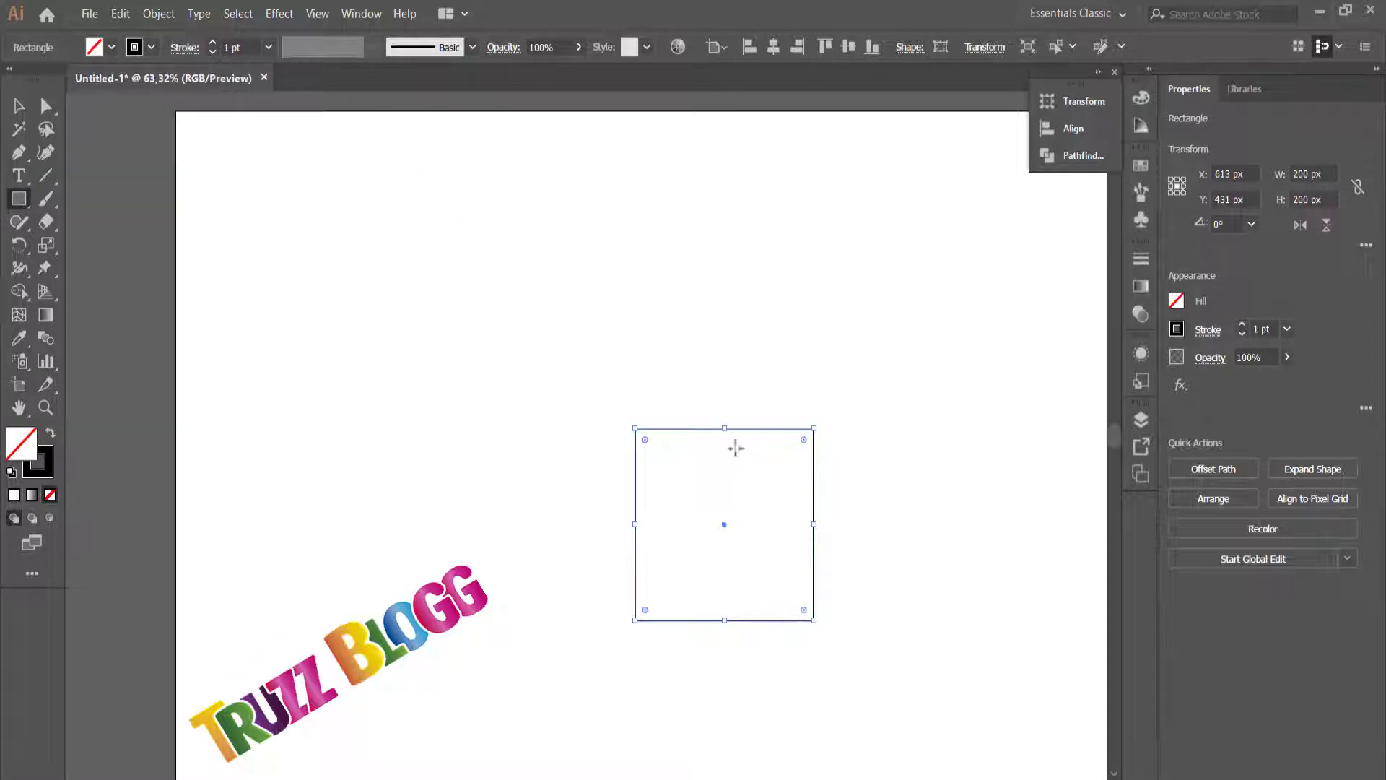
{"action": "key", "text": "v"}
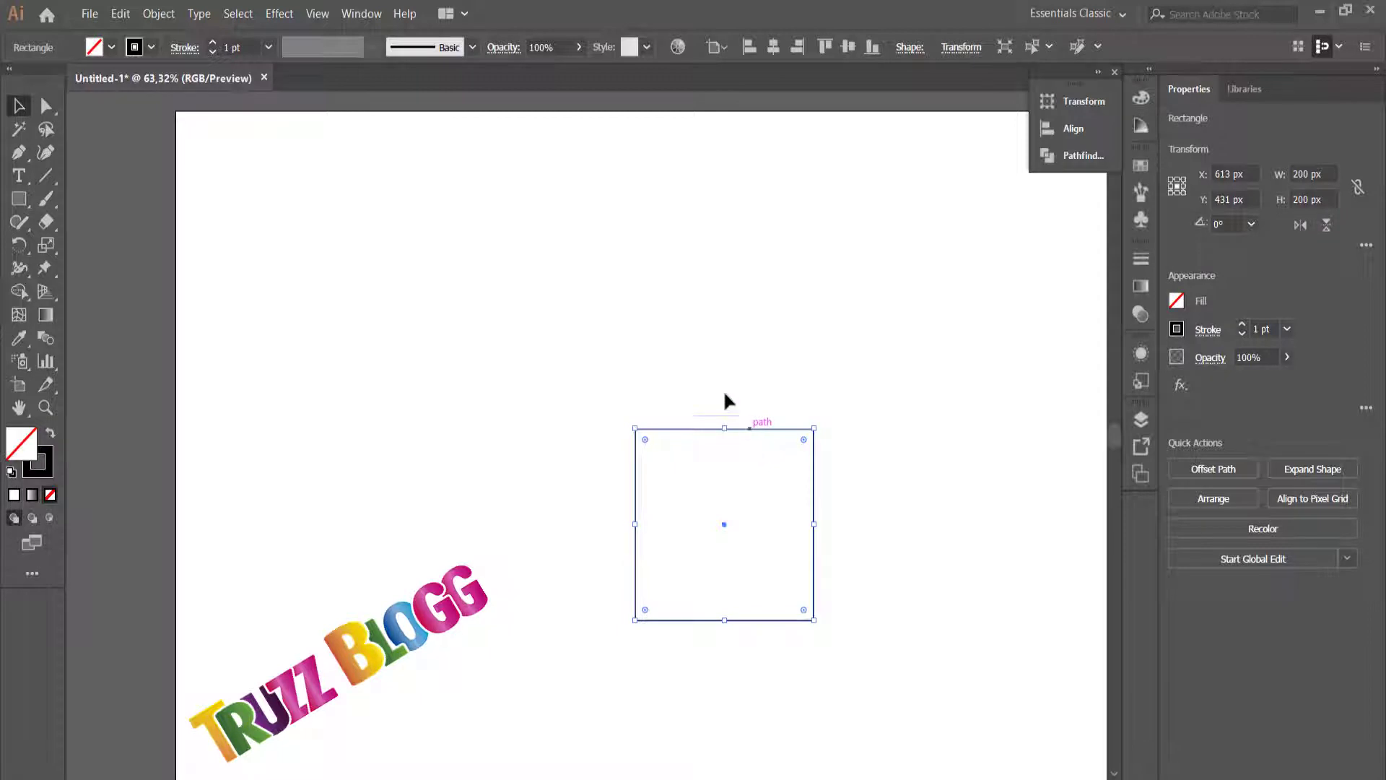
{"action": "left_click_drag", "start_coordinate": [748, 429], "coordinate": [701, 341]}
{"action": "left_click", "coordinate": [894, 329]}
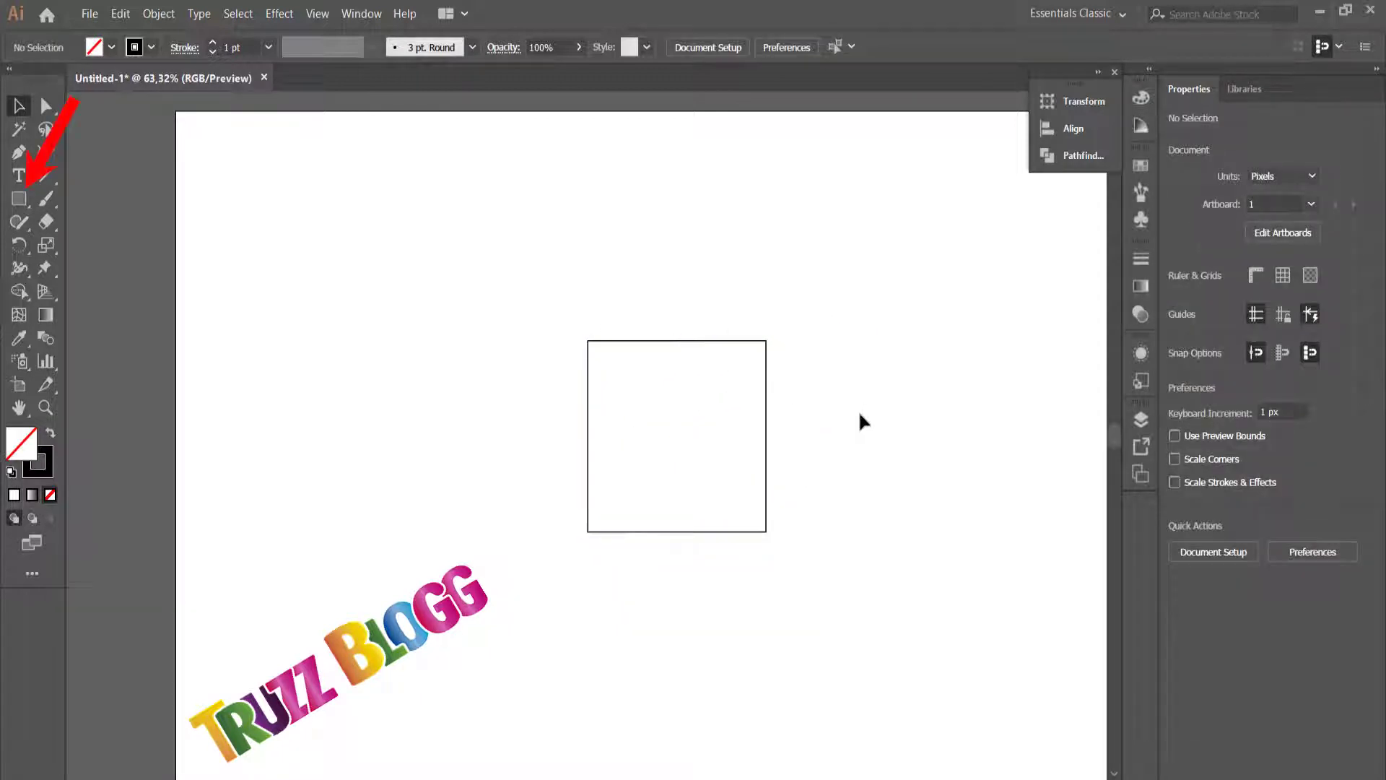
Draw an unfilled 200 × 200 px circle with the Ellipse Tool, up and left of the square
{"action": "left_click", "coordinate": [29, 208]}
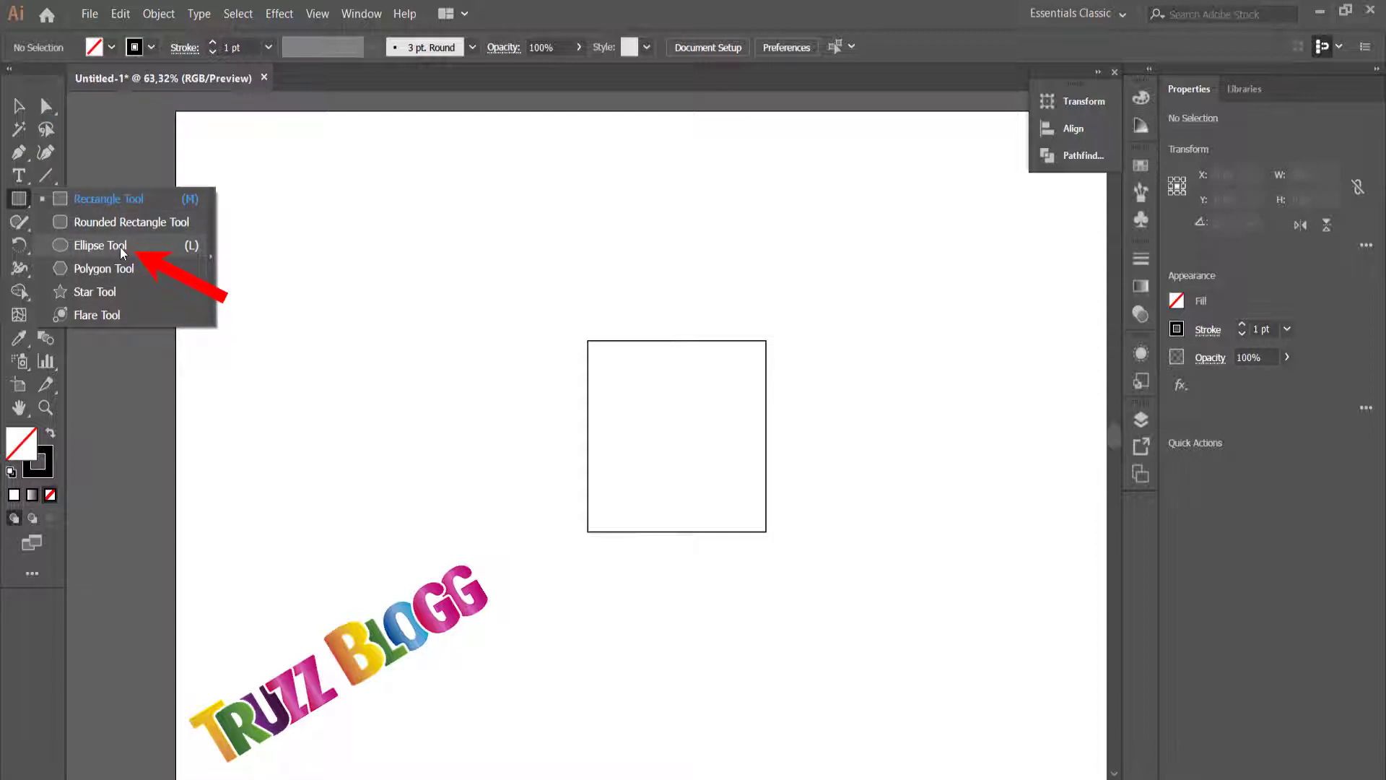
{"action": "left_click", "coordinate": [137, 246]}
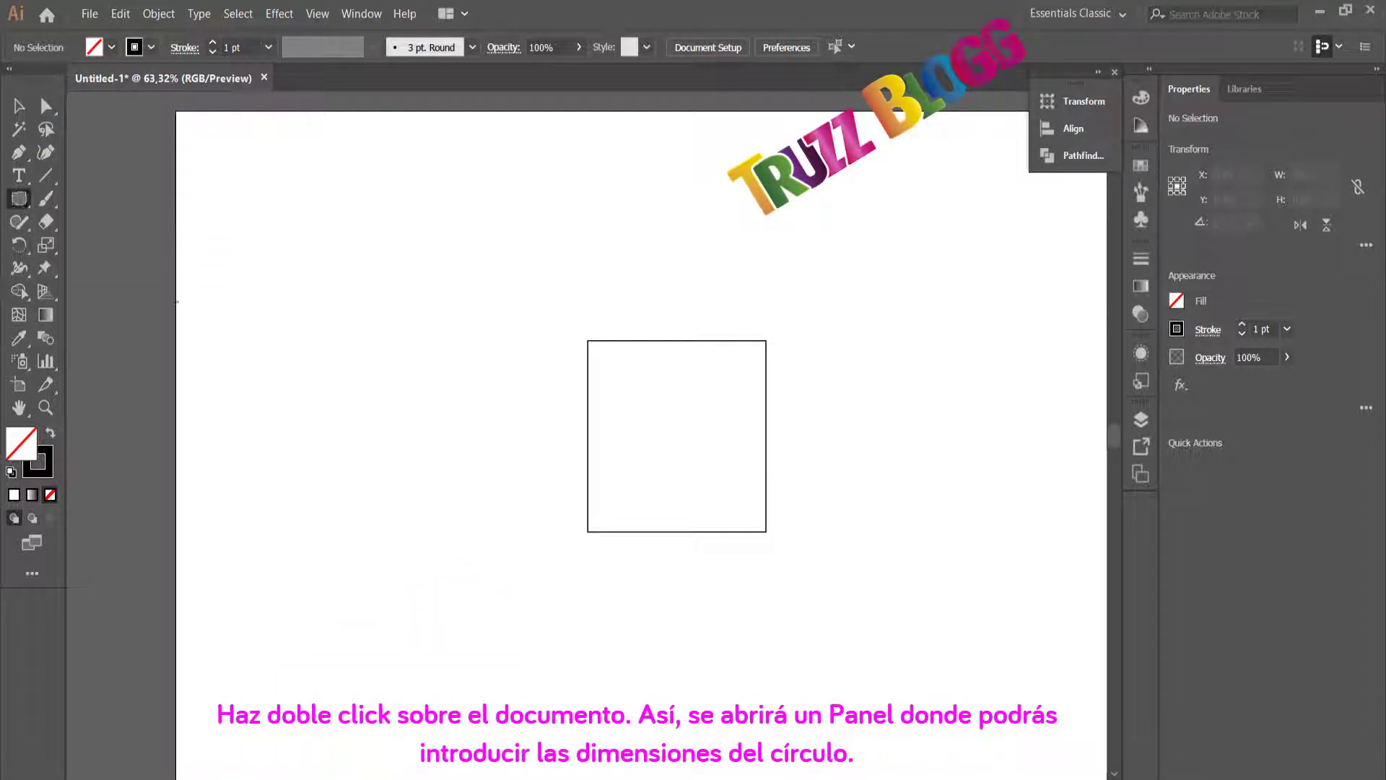
{"action": "left_click", "coordinate": [318, 254]}
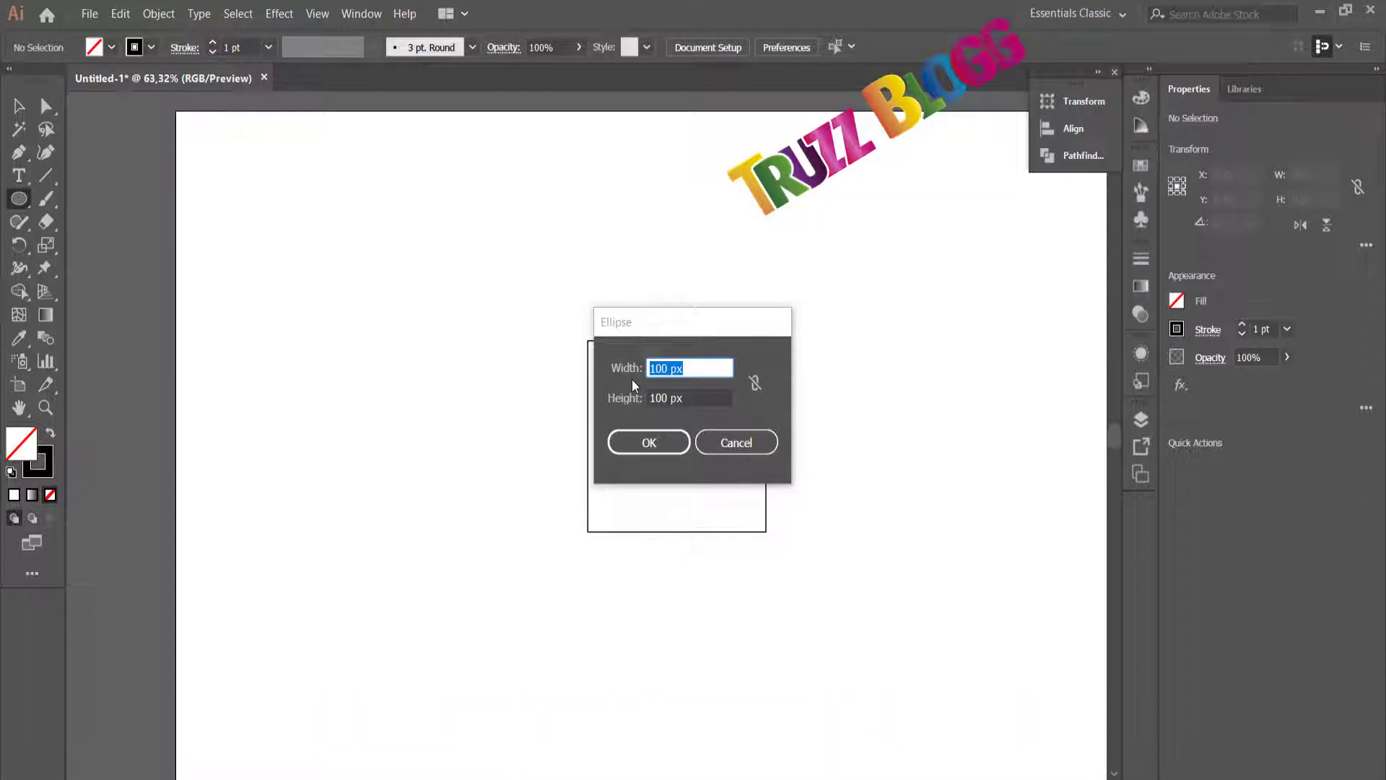
{"action": "left_click", "coordinate": [653, 368]}
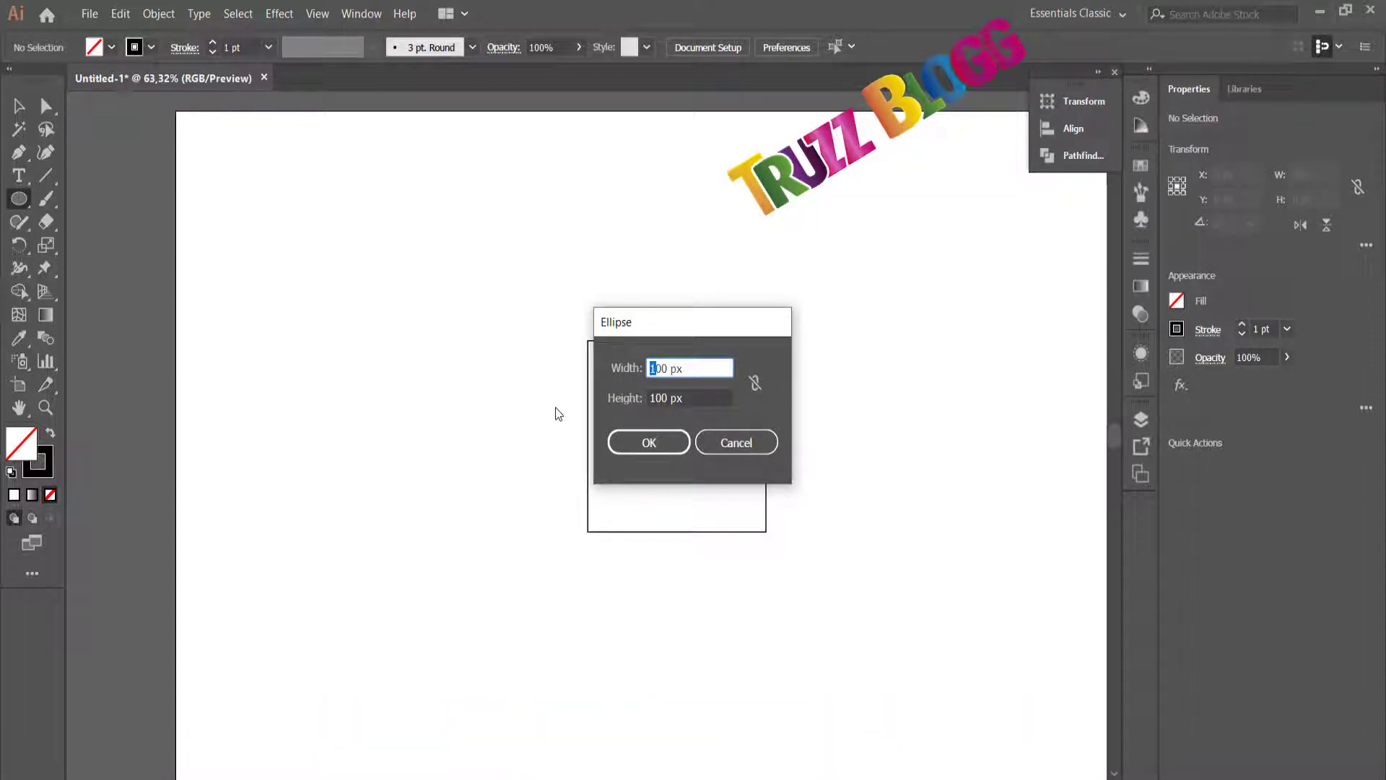
{"action": "type", "text": "2"}
{"action": "left_click_drag", "start_coordinate": [657, 394], "coordinate": [562, 405]}
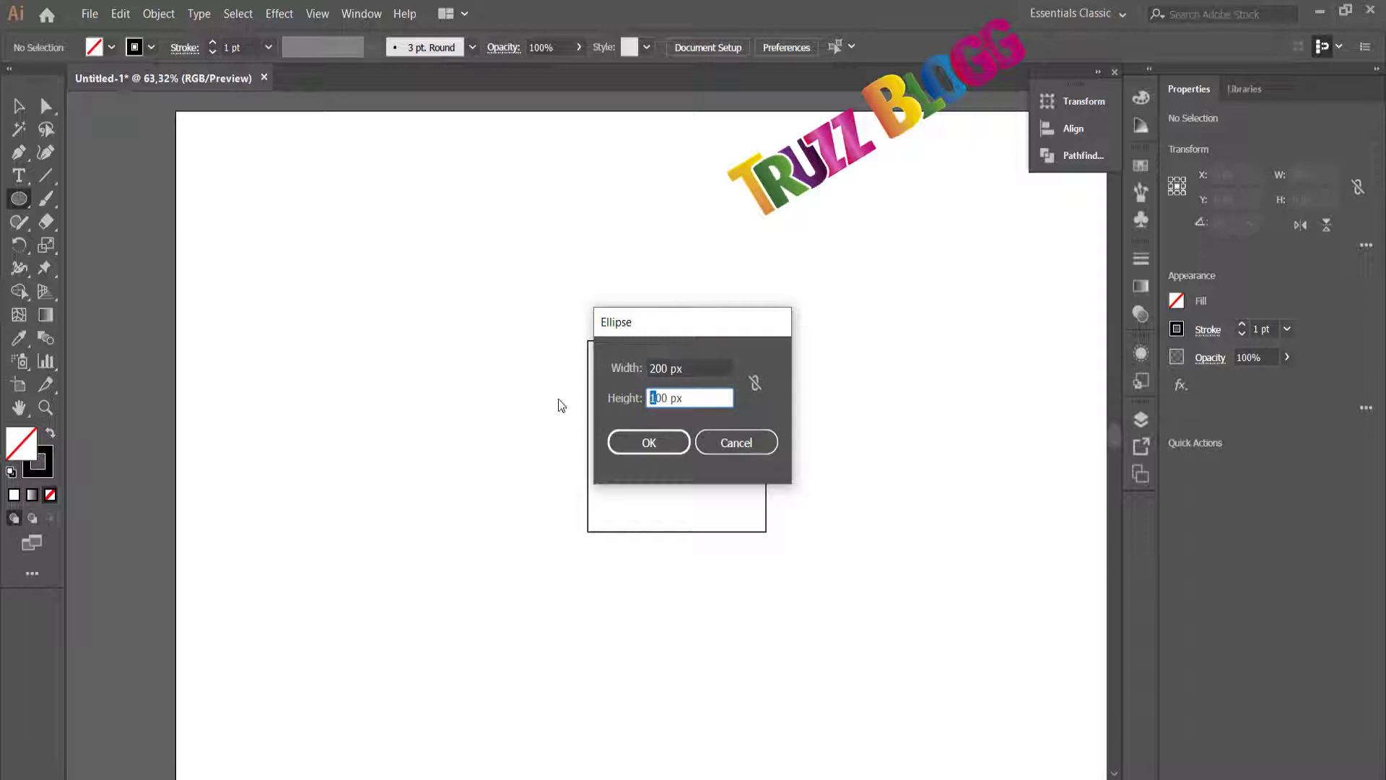
{"action": "type", "text": "2"}
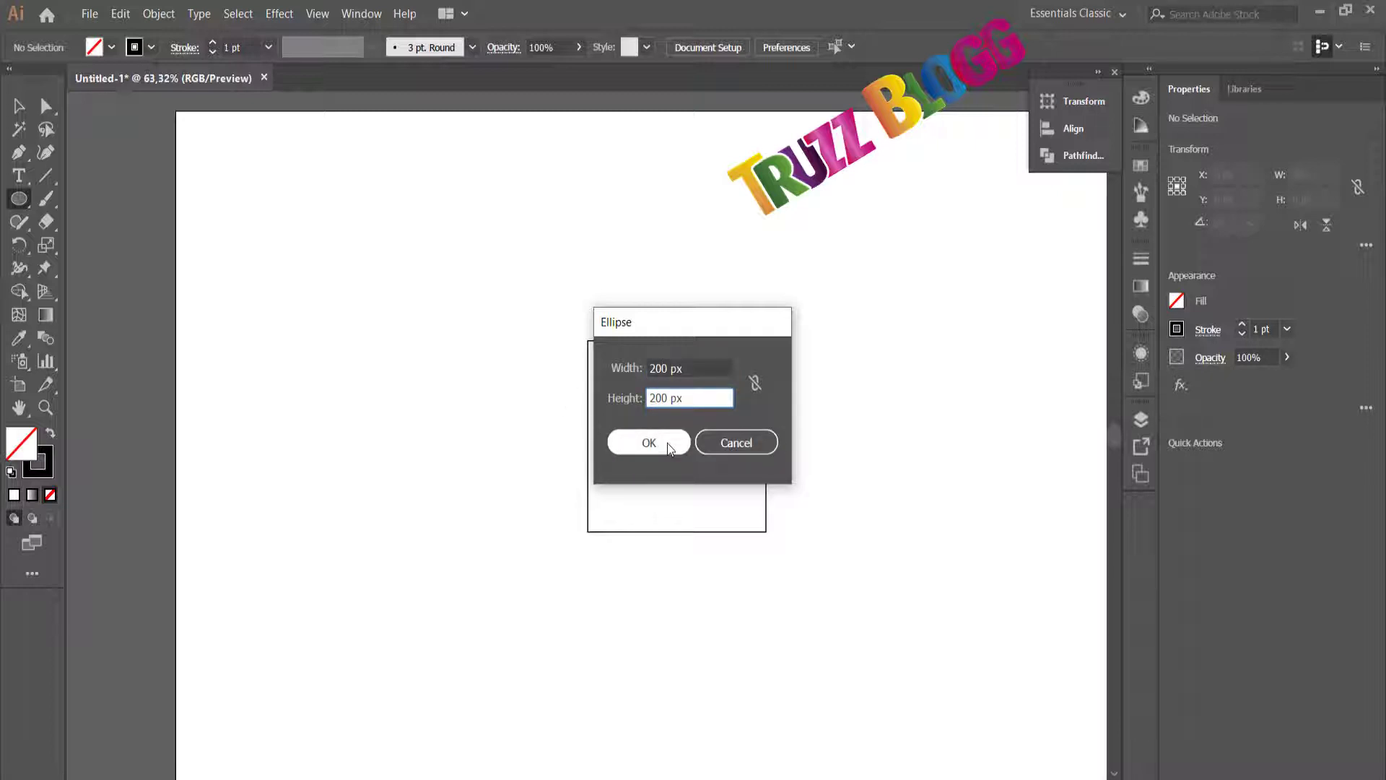
{"action": "left_click", "coordinate": [667, 444]}
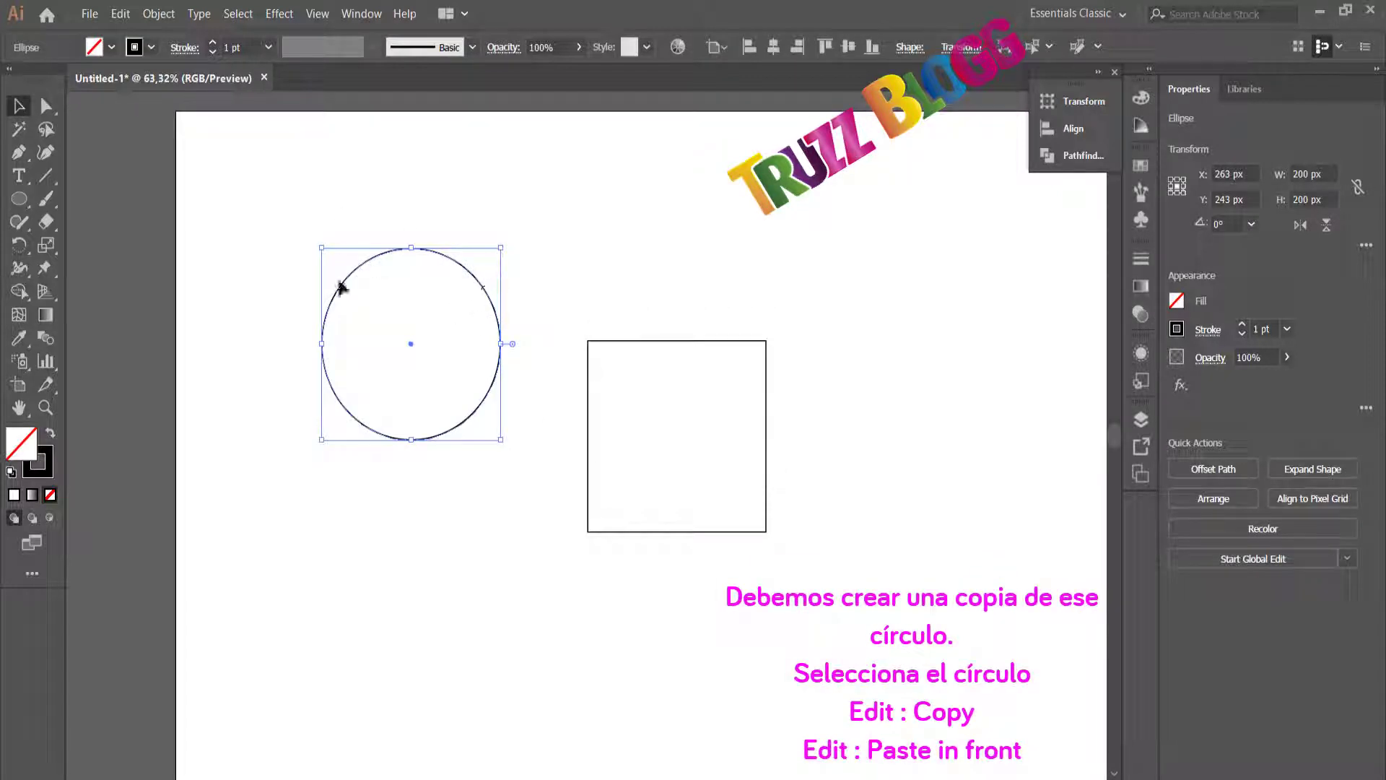
Copy and Paste in Front the circle, move the copy lower left, then select circle and square
{"action": "left_click", "coordinate": [120, 14]}
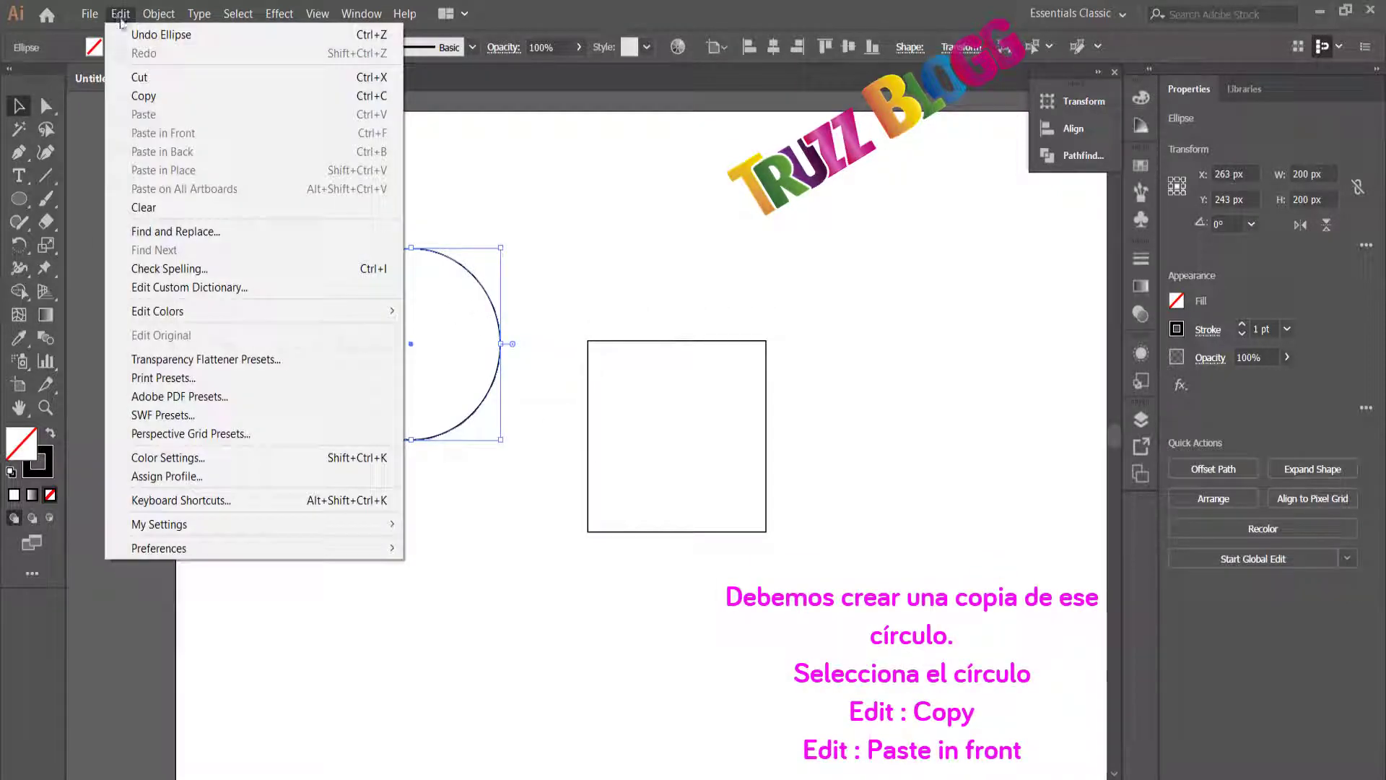
{"action": "left_click", "coordinate": [154, 98]}
{"action": "left_click", "coordinate": [120, 14]}
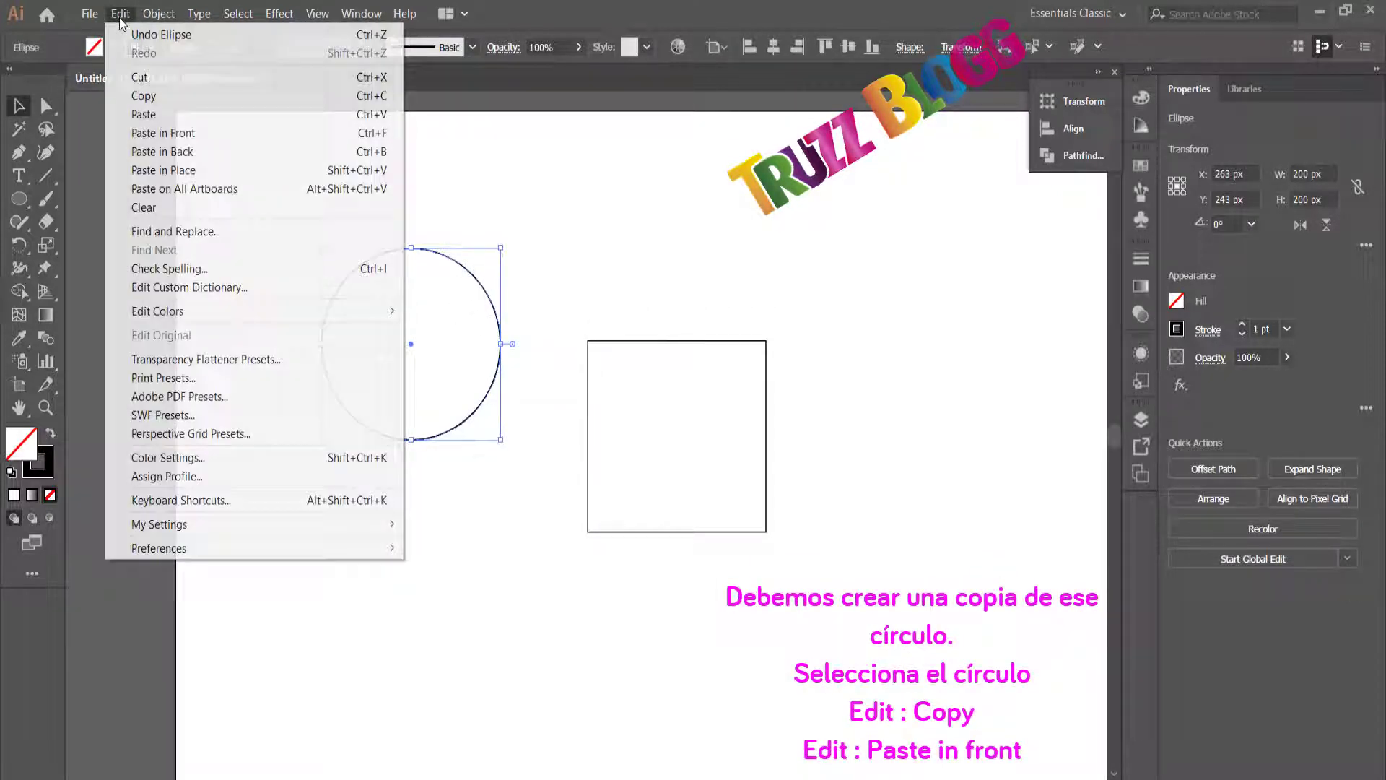
{"action": "left_click", "coordinate": [179, 137]}
{"action": "mouse_move", "coordinate": [479, 285]}
{"action": "left_mouse_down"}
{"action": "mouse_move", "coordinate": [473, 417]}
{"action": "mouse_move", "coordinate": [329, 618]}
{"action": "mouse_move", "coordinate": [231, 610]}
{"action": "mouse_move", "coordinate": [219, 638]}
{"action": "left_mouse_up"}
{"action": "left_click", "coordinate": [497, 591]}
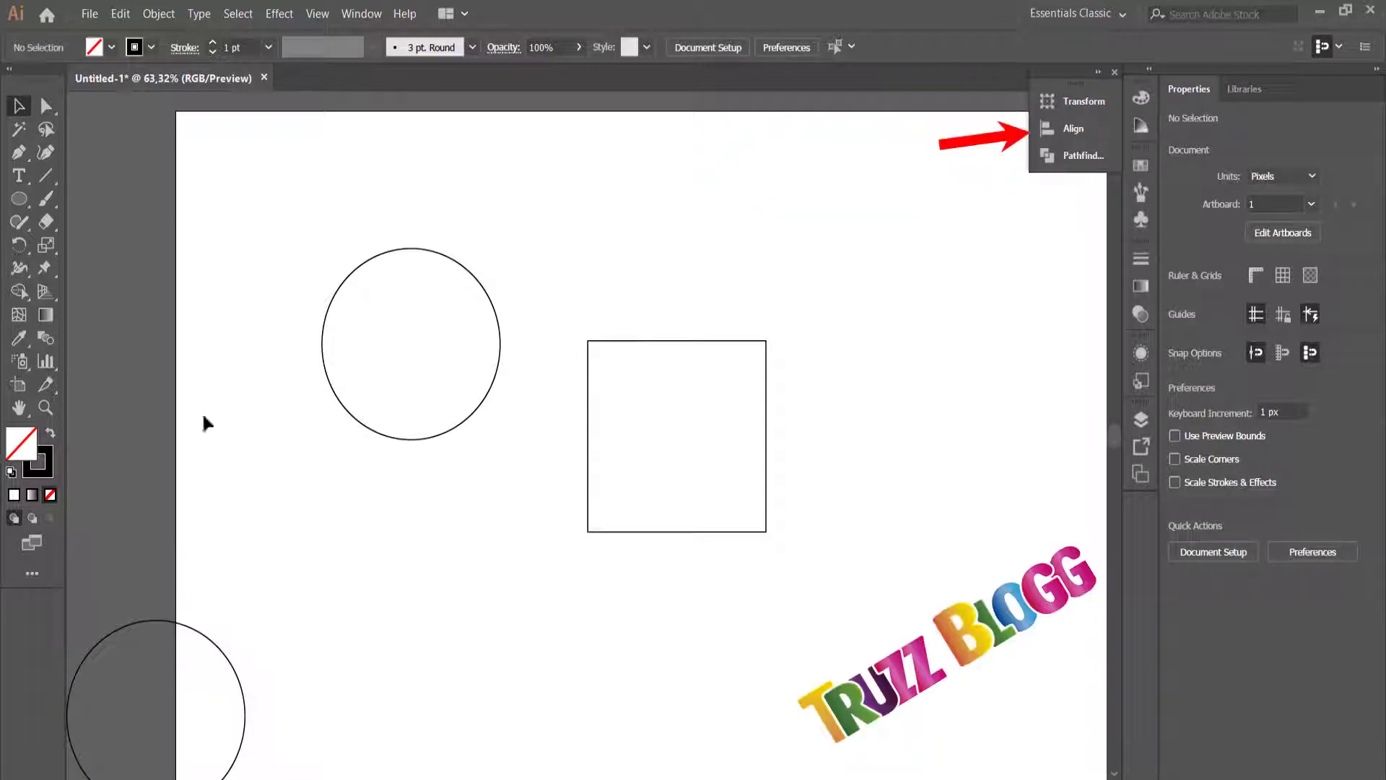
{"action": "left_click_drag", "start_coordinate": [310, 186], "coordinate": [726, 519]}
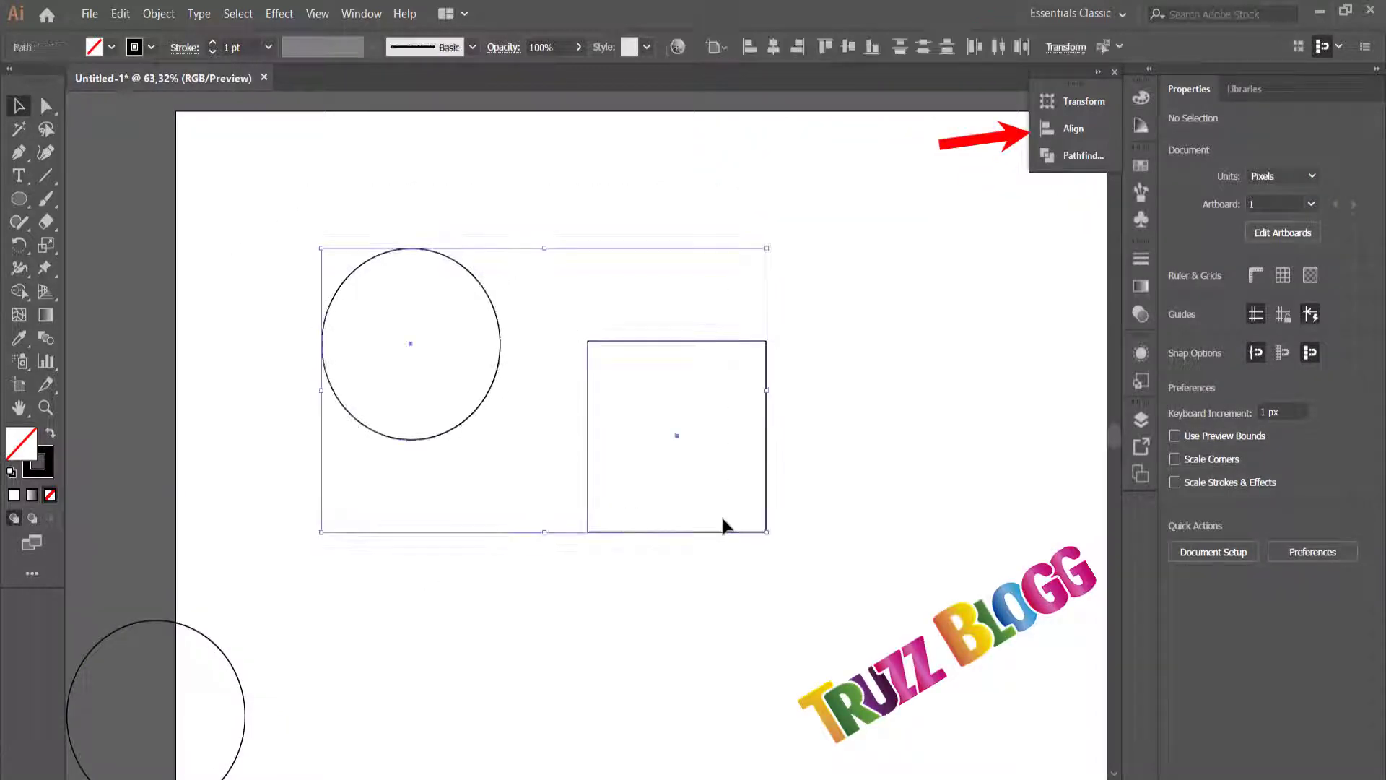
Align the circle and square on their horizontal and vertical centres
{"action": "left_click", "coordinate": [1074, 129]}
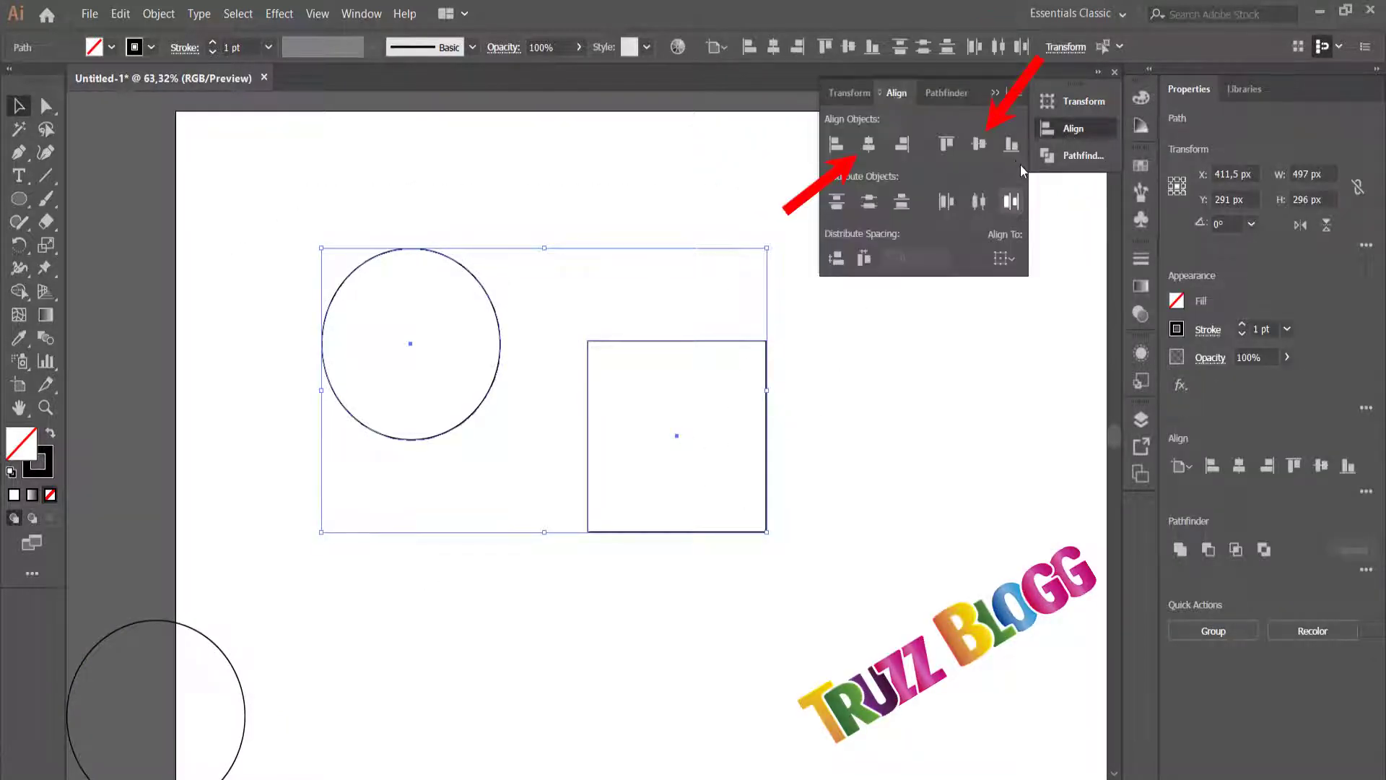
{"action": "left_click", "coordinate": [869, 145]}
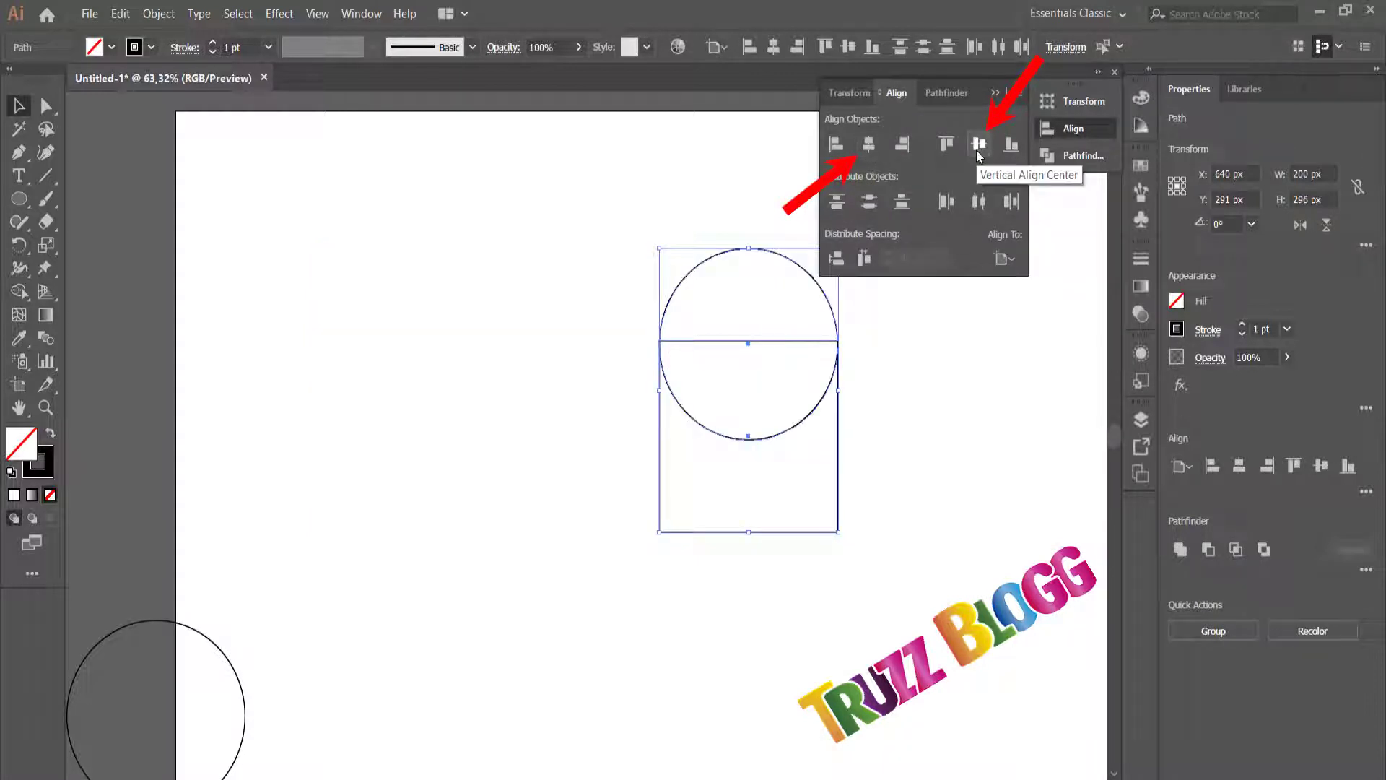
{"action": "left_click", "coordinate": [979, 145]}
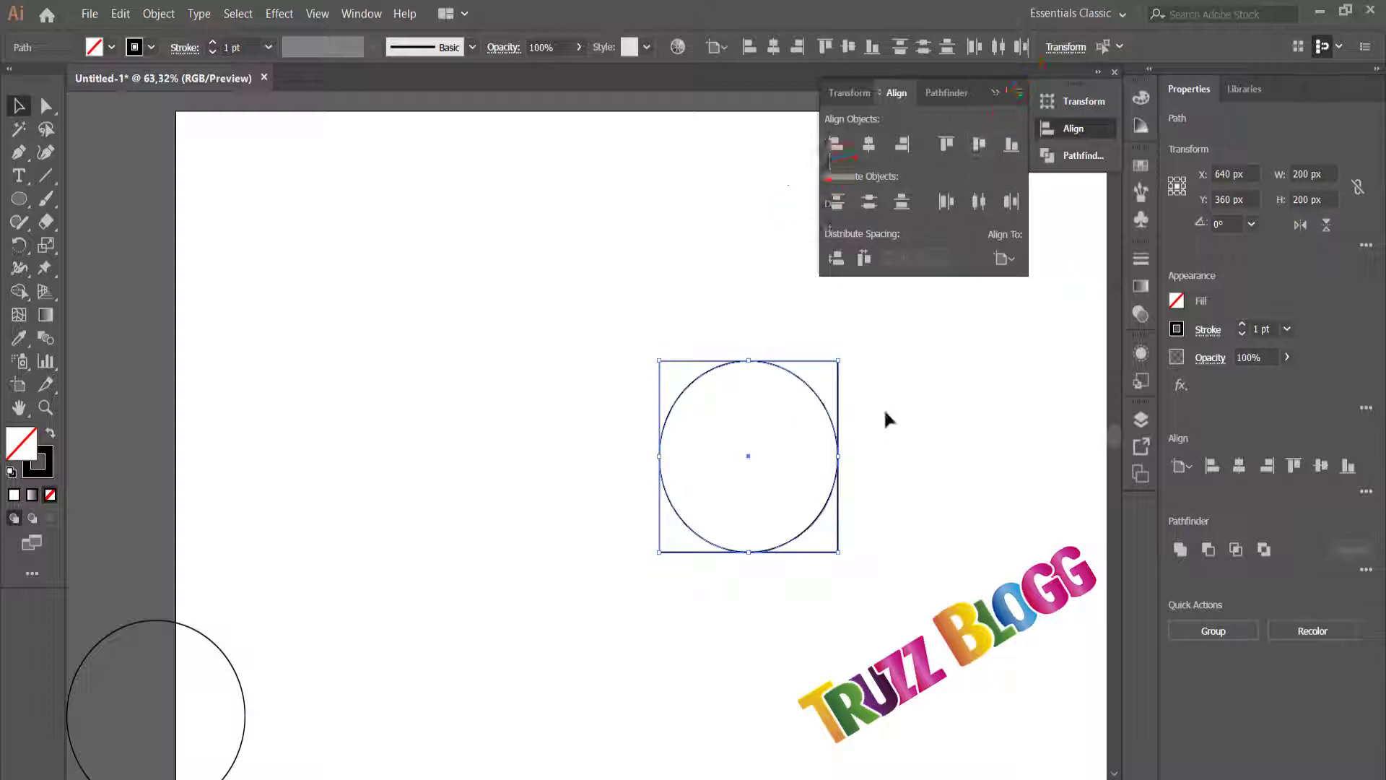
{"action": "left_click", "coordinate": [924, 385]}
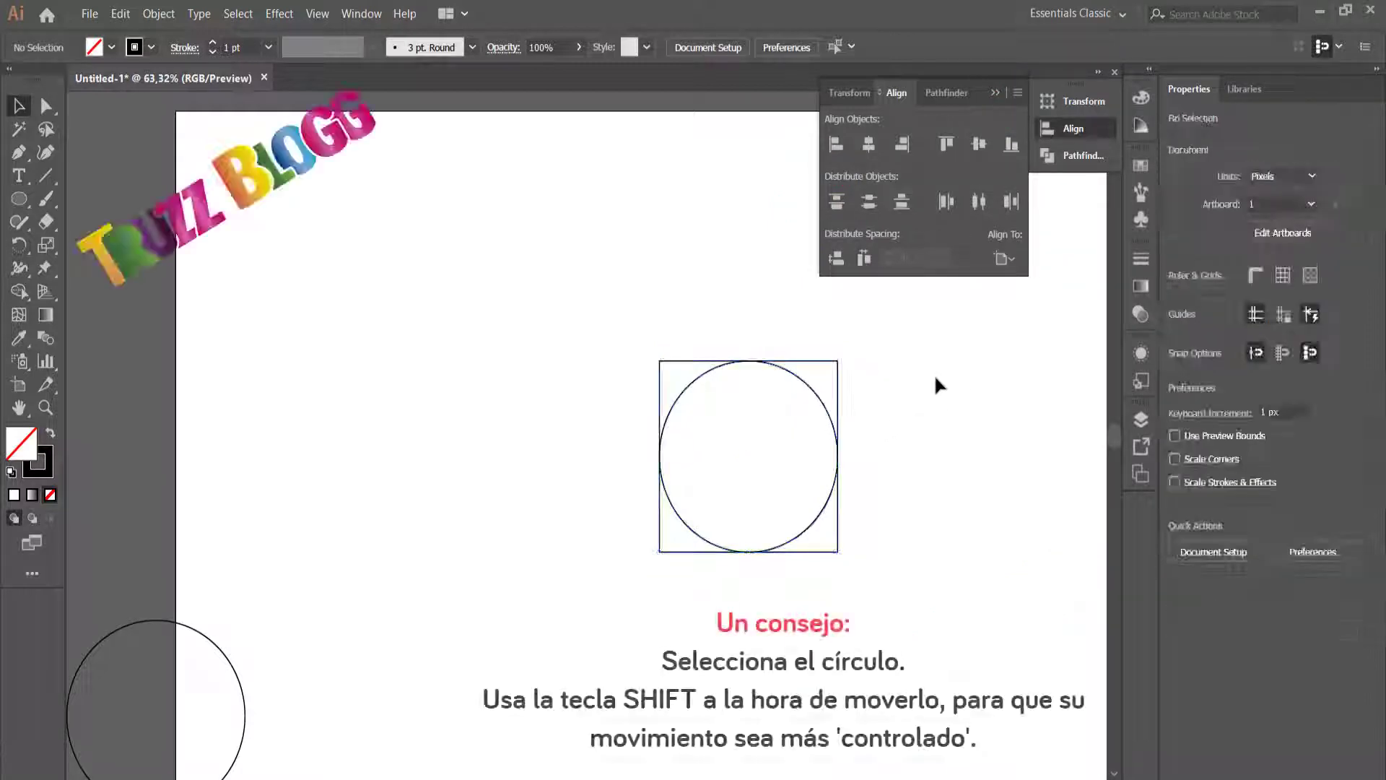
{"action": "left_click", "coordinate": [986, 100]}
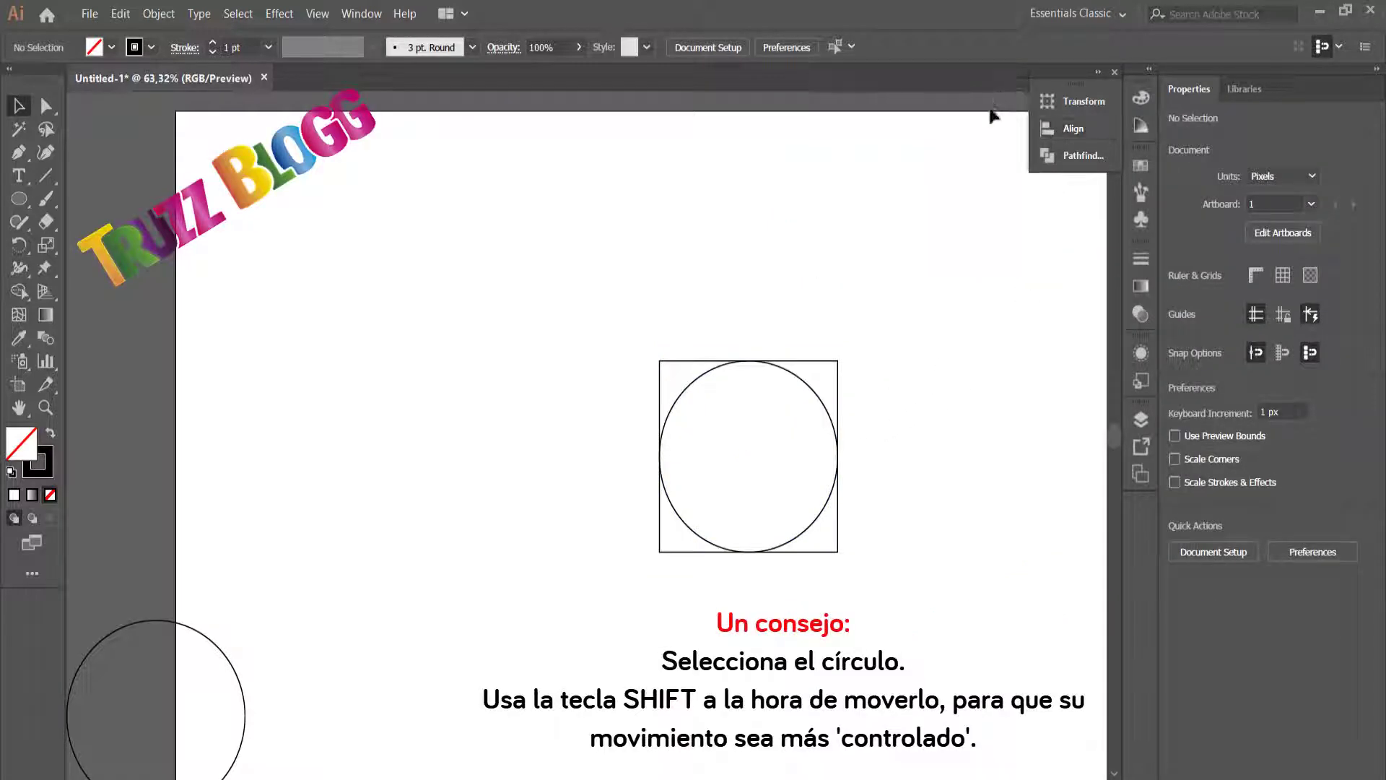
Lift the circle 100 px onto the square's top edge and bring the copy onto the artboard
{"action": "left_click", "coordinate": [811, 397]}
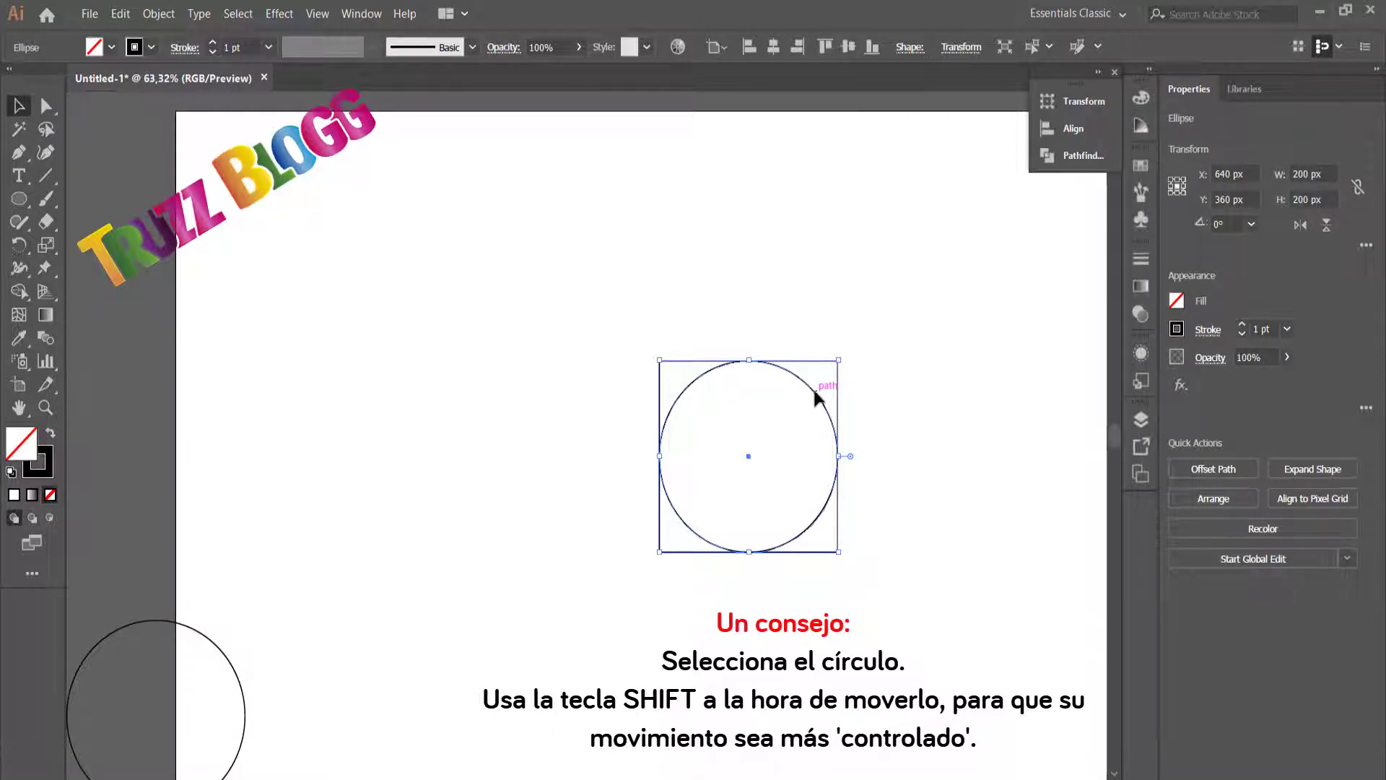
{"action": "left_click_drag", "start_coordinate": [815, 394], "coordinate": [815, 306]}
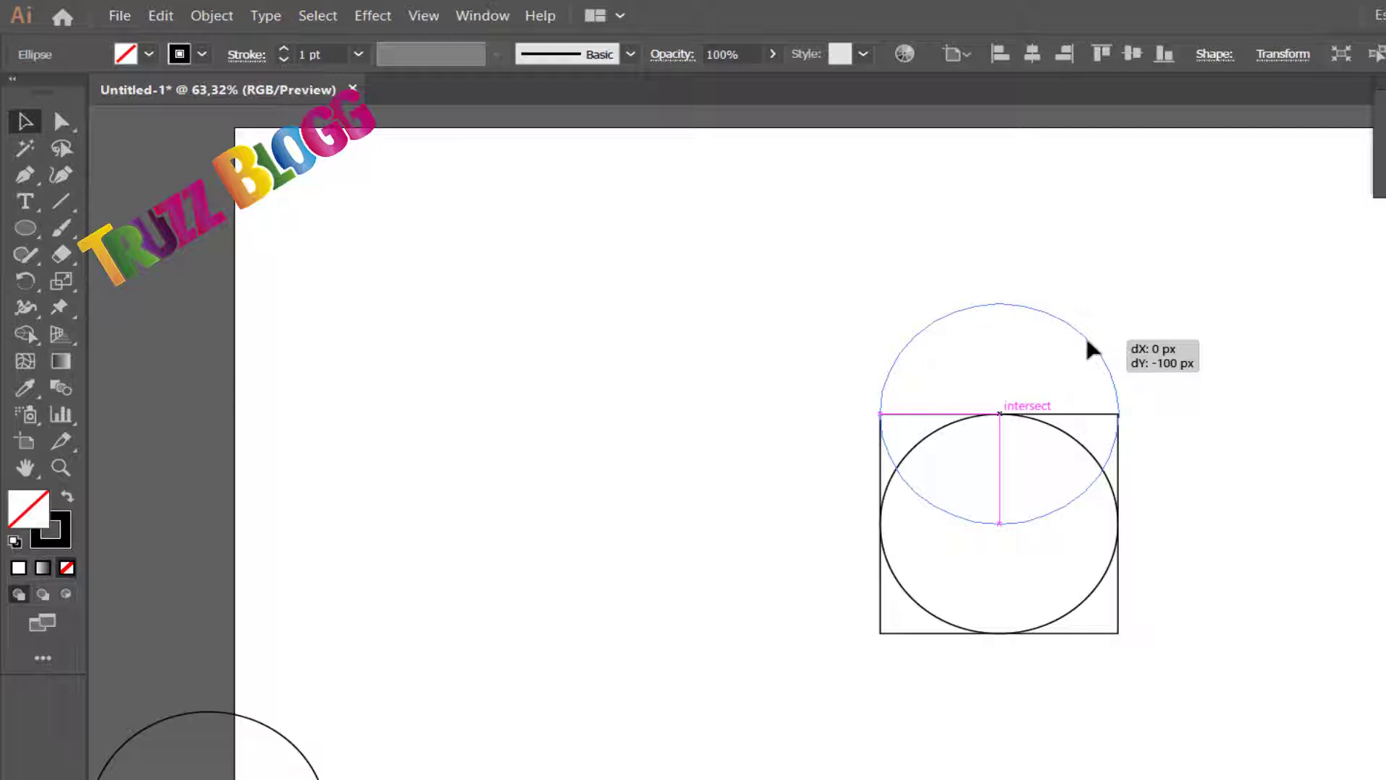
{"action": "left_click", "coordinate": [888, 292]}
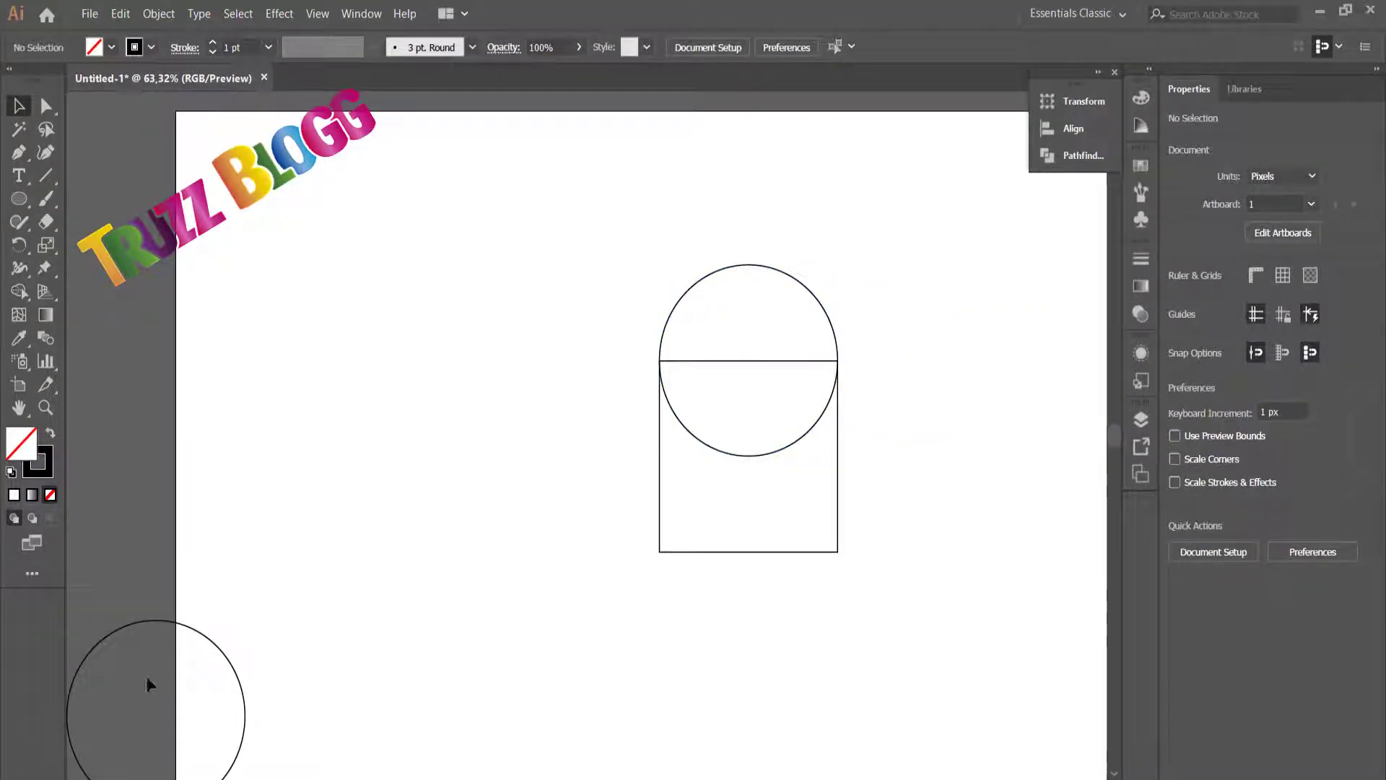
{"action": "left_click_drag", "start_coordinate": [241, 693], "coordinate": [464, 562]}
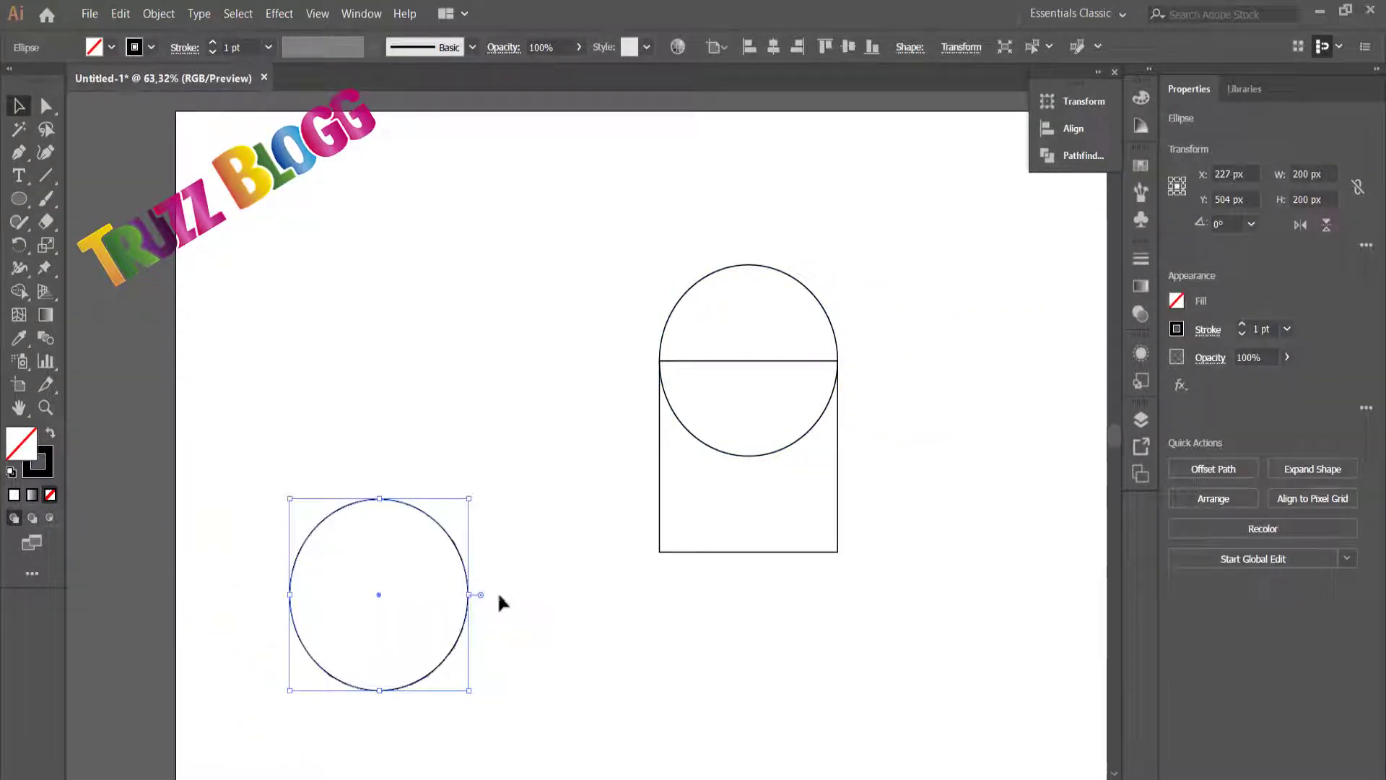
Centre-align the second circle with the square, then shift it 100 px right onto the right edge
{"action": "left_click", "coordinate": [1074, 129]}
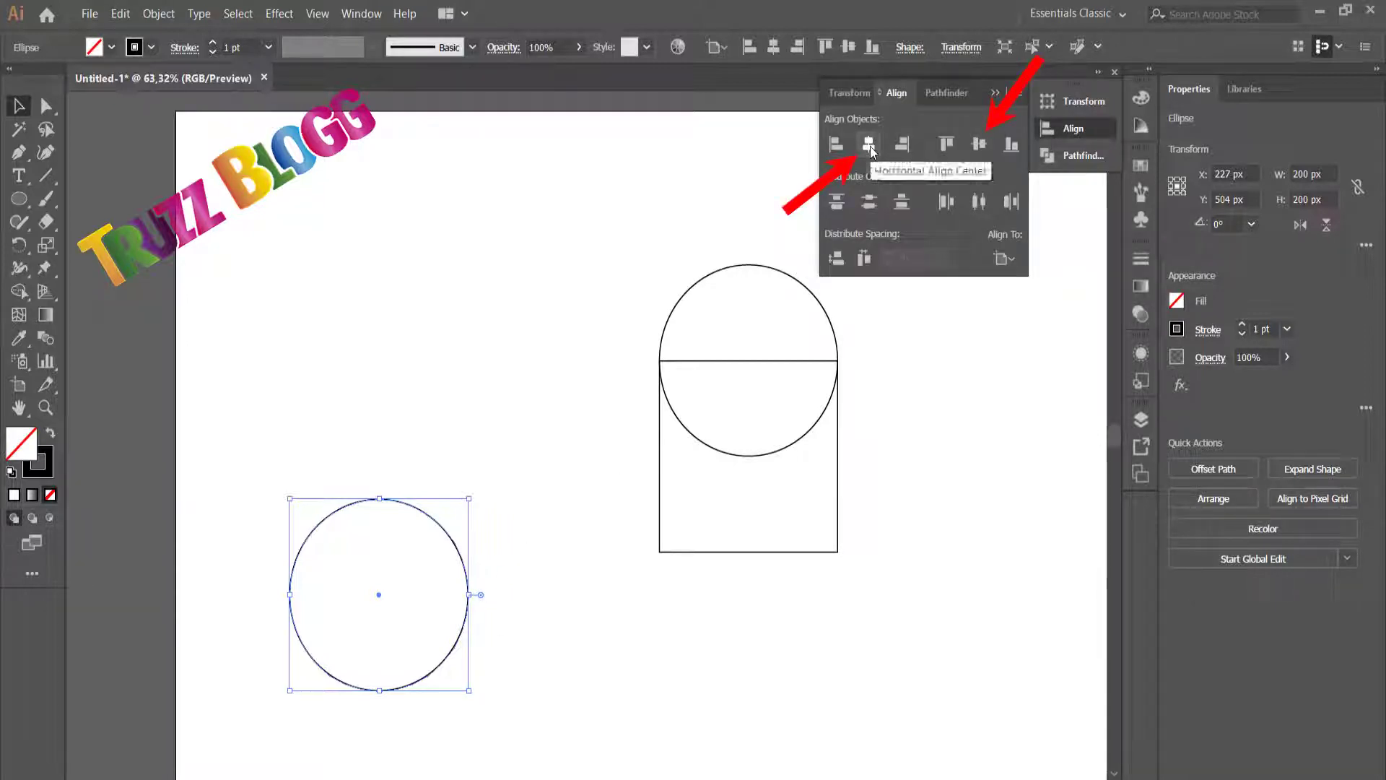
{"action": "left_click", "coordinate": [870, 146]}
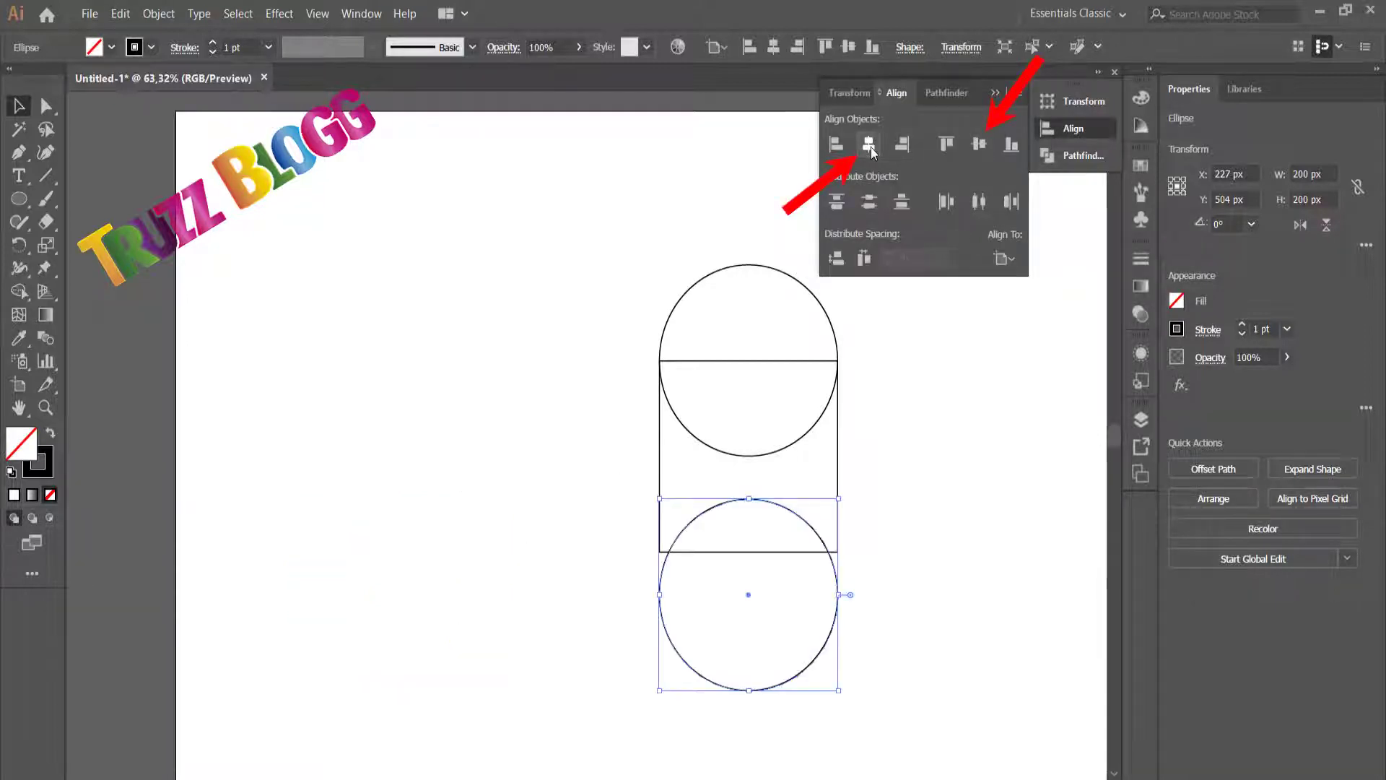
{"action": "left_click", "coordinate": [978, 144]}
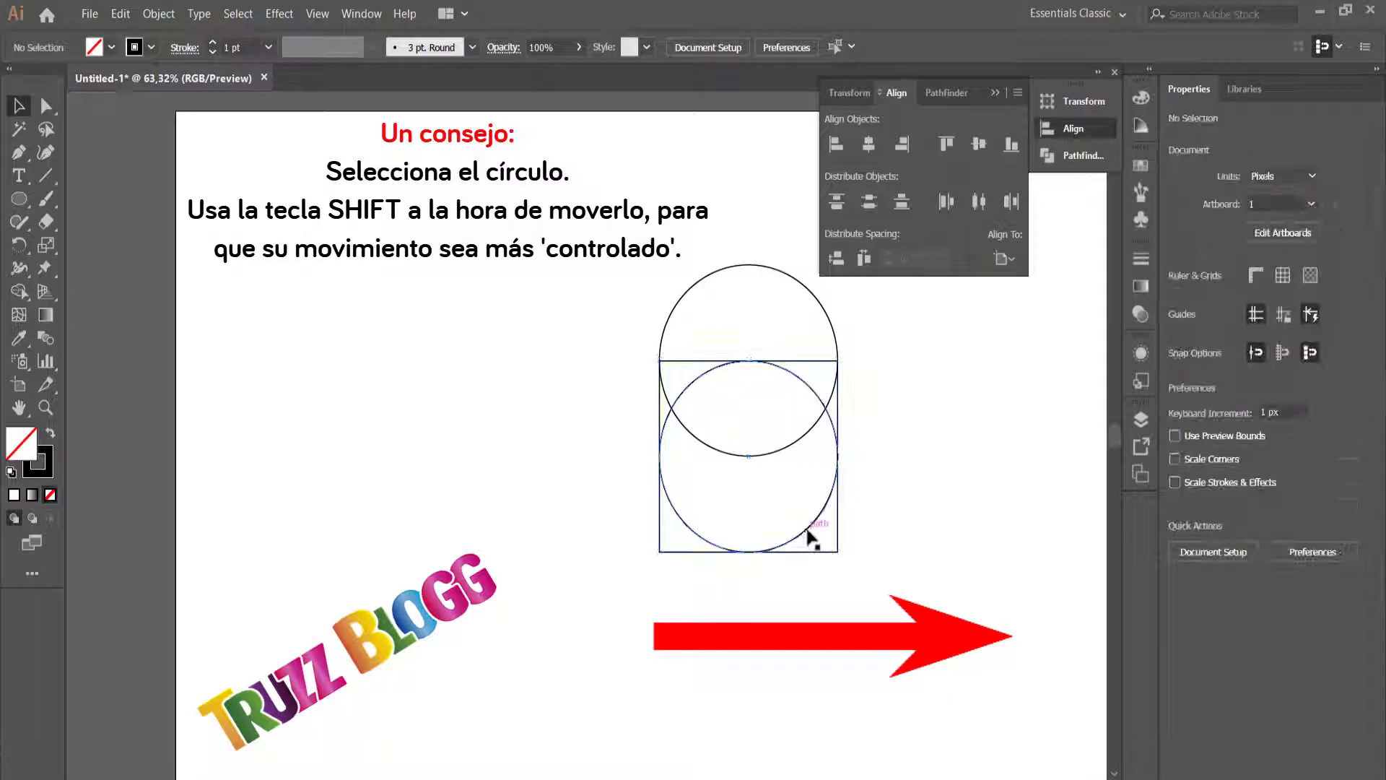
{"action": "left_click_drag", "start_coordinate": [818, 512], "coordinate": [901, 508]}
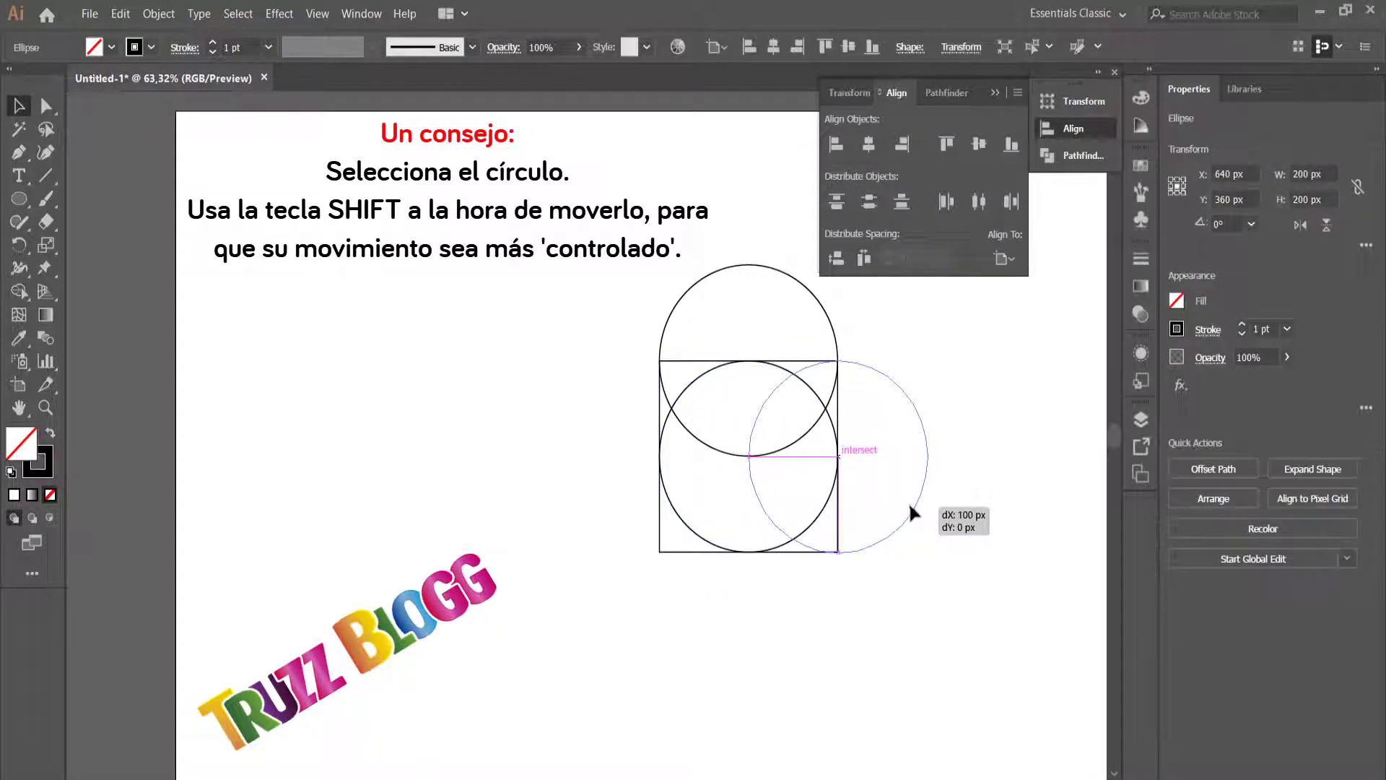
{"action": "left_click_drag", "start_coordinate": [901, 510], "coordinate": [909, 516]}
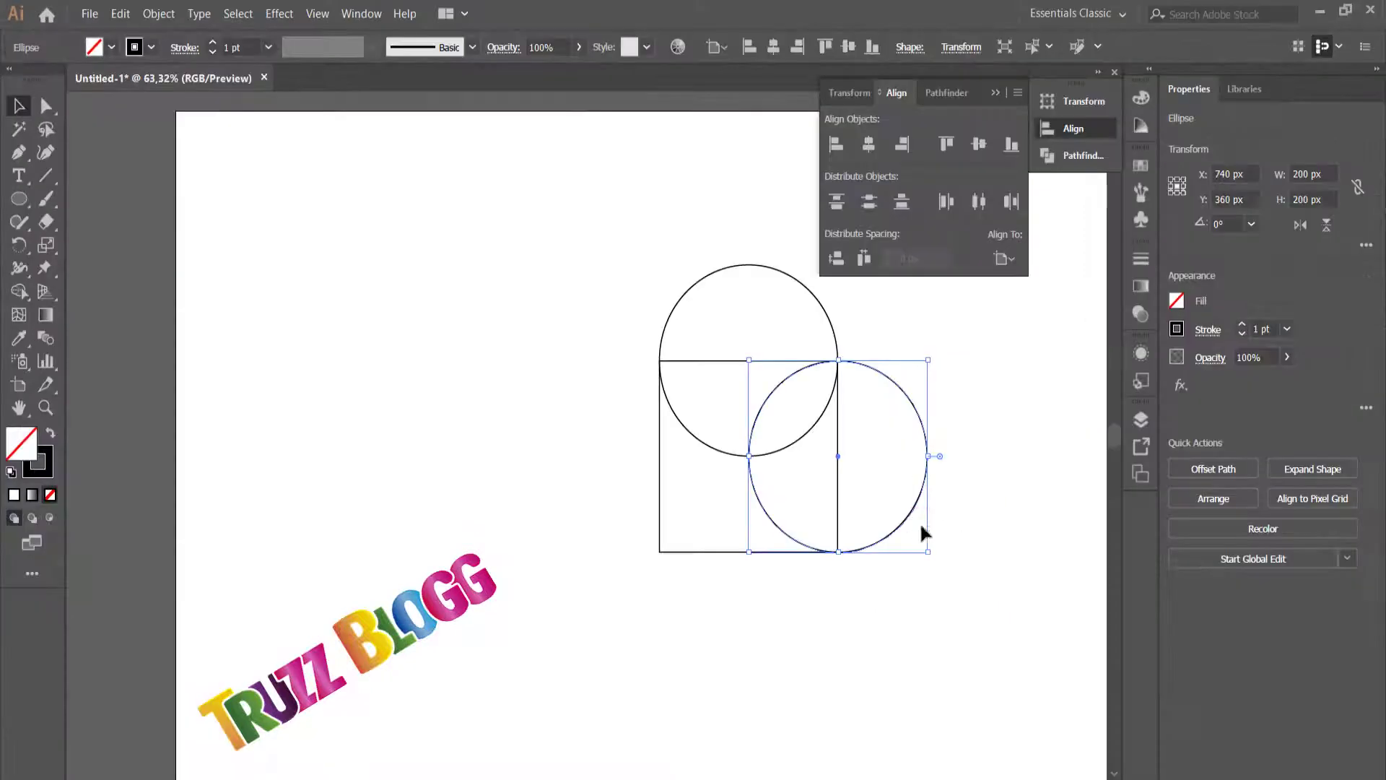
{"action": "left_click", "coordinate": [733, 348]}
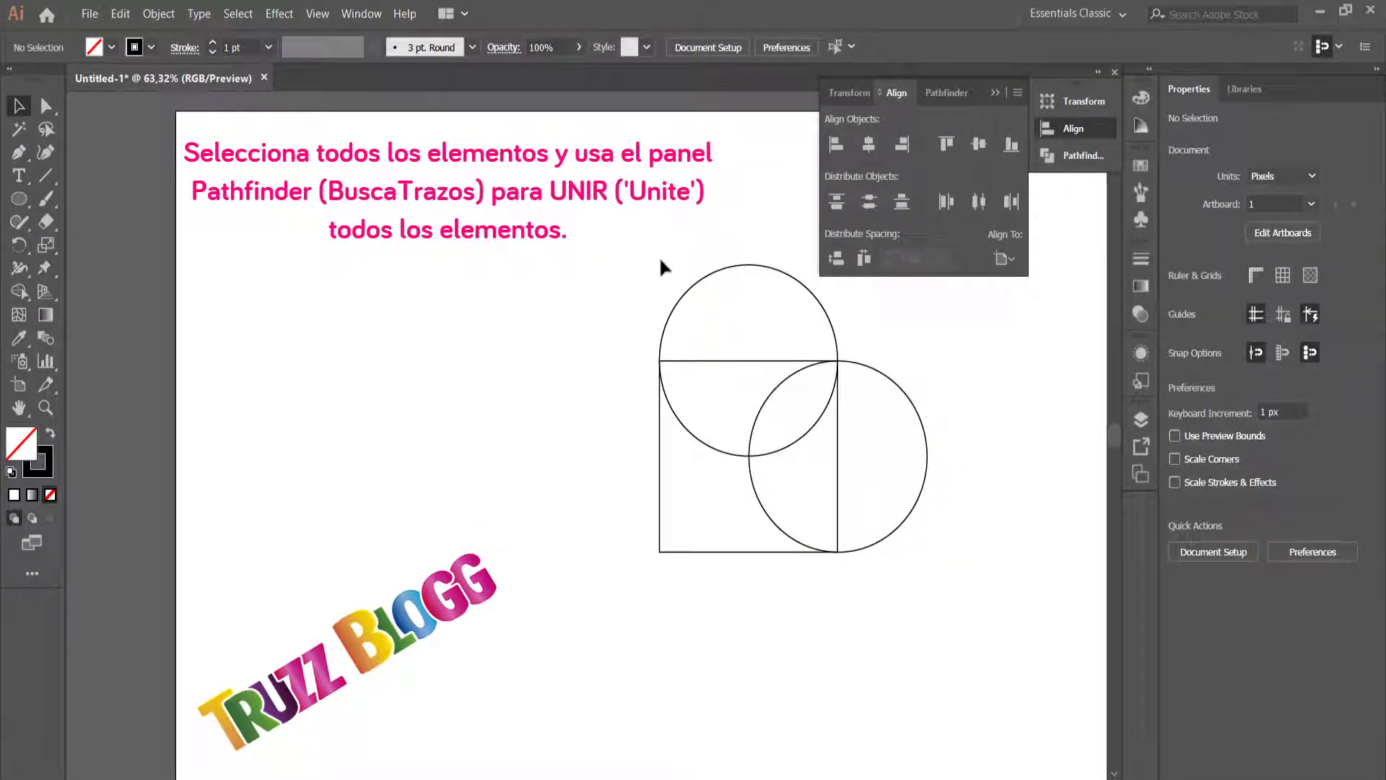
Select the square and both circles and Unite them in Pathfinder into one heart
{"action": "left_click_drag", "start_coordinate": [646, 249], "coordinate": [930, 600]}
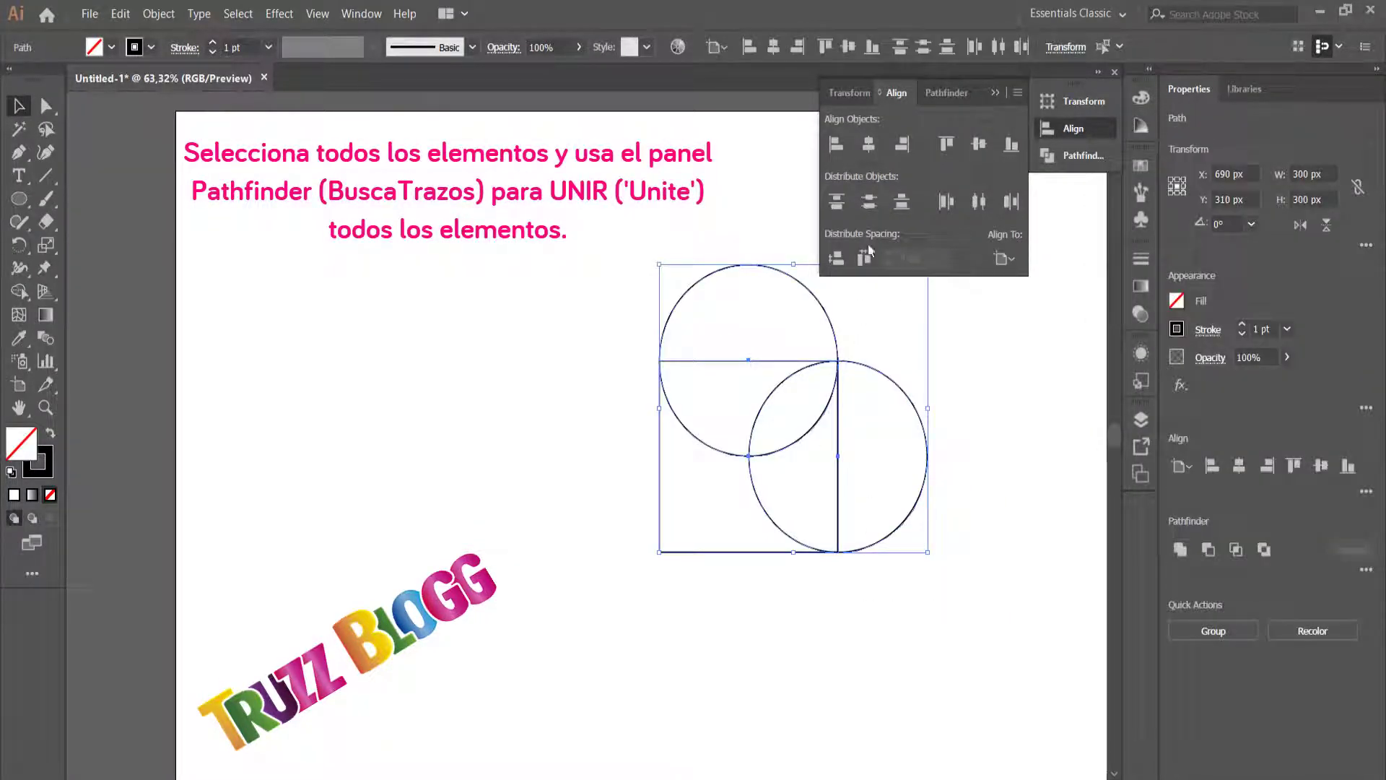
{"action": "left_click", "coordinate": [1069, 157]}
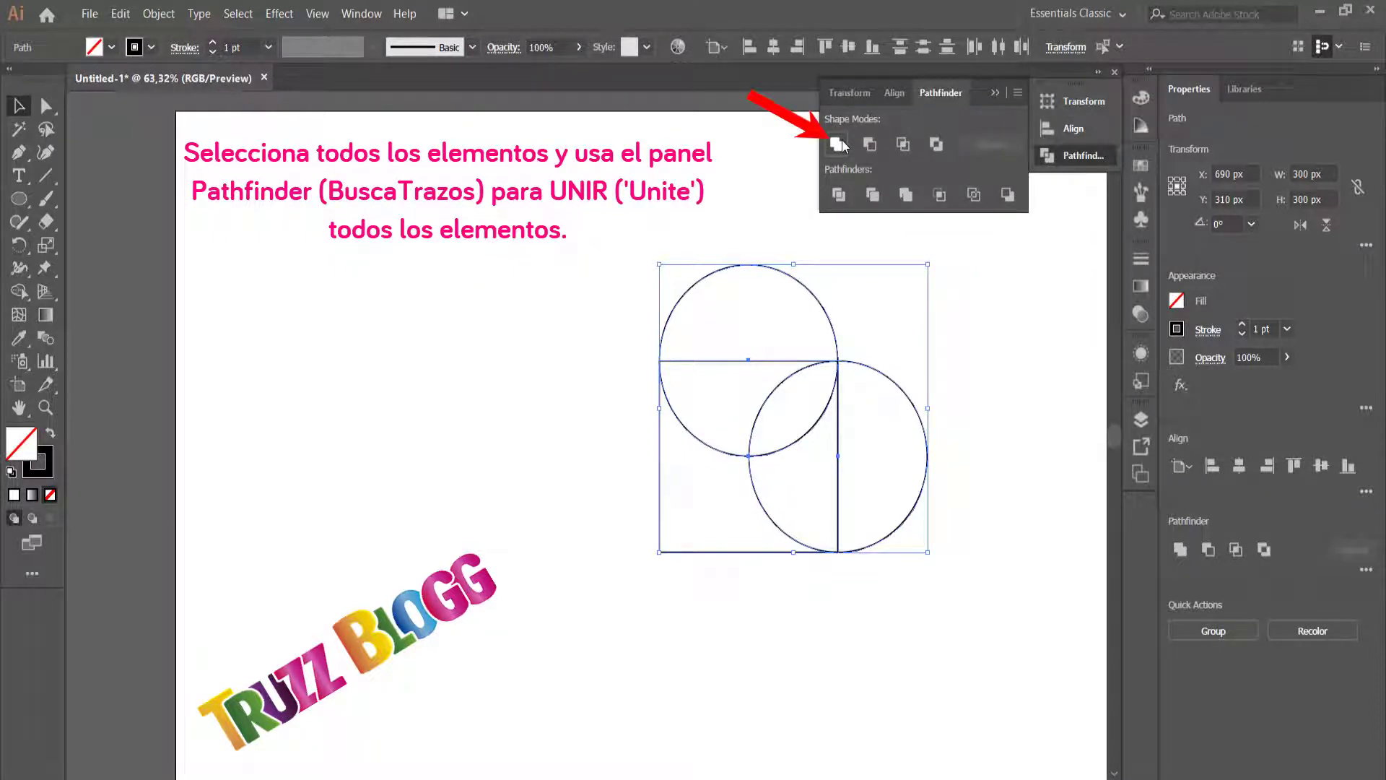
{"action": "left_click", "coordinate": [838, 145]}
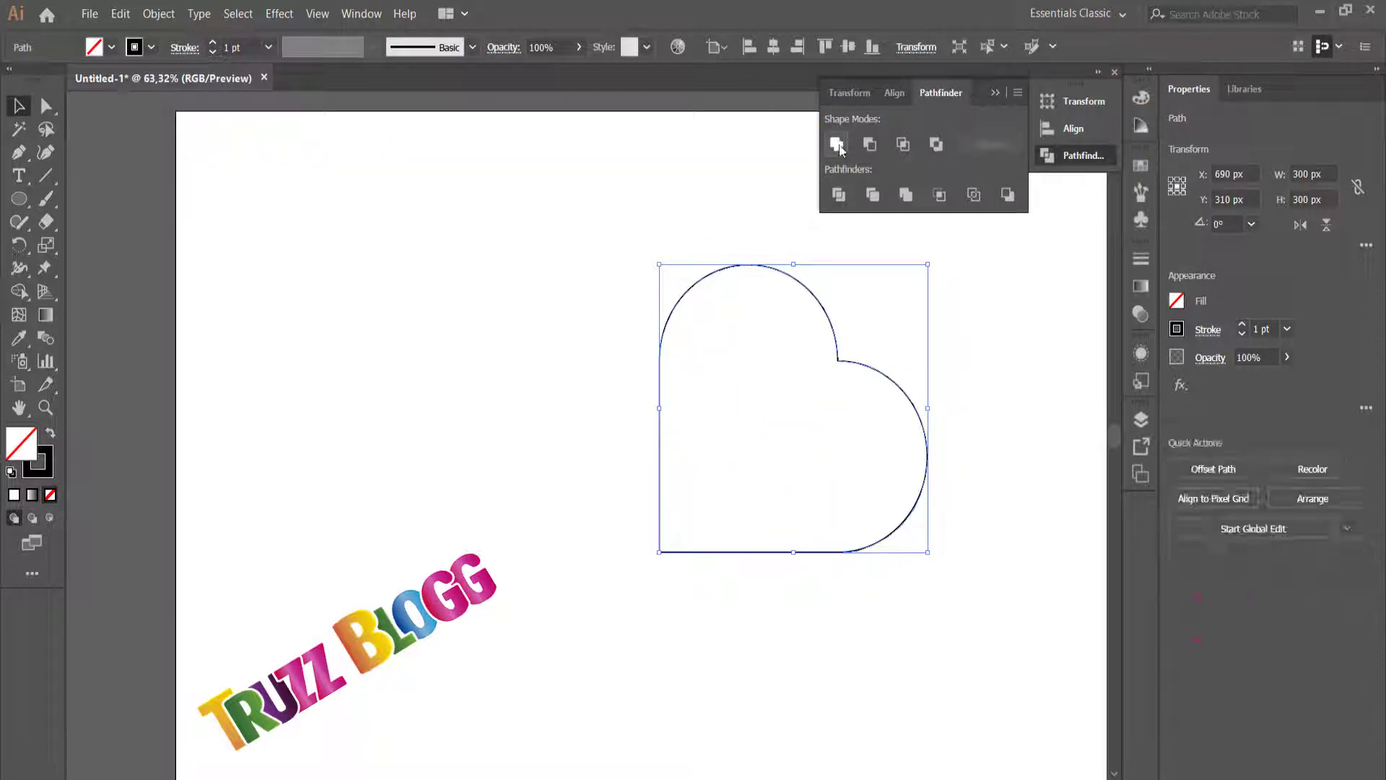
{"action": "left_click", "coordinate": [993, 309]}
Rotate the heart 45° point-down, move it upper left, and Alt-drag a copy lower right
{"action": "left_click_drag", "start_coordinate": [657, 262], "coordinate": [984, 446]}
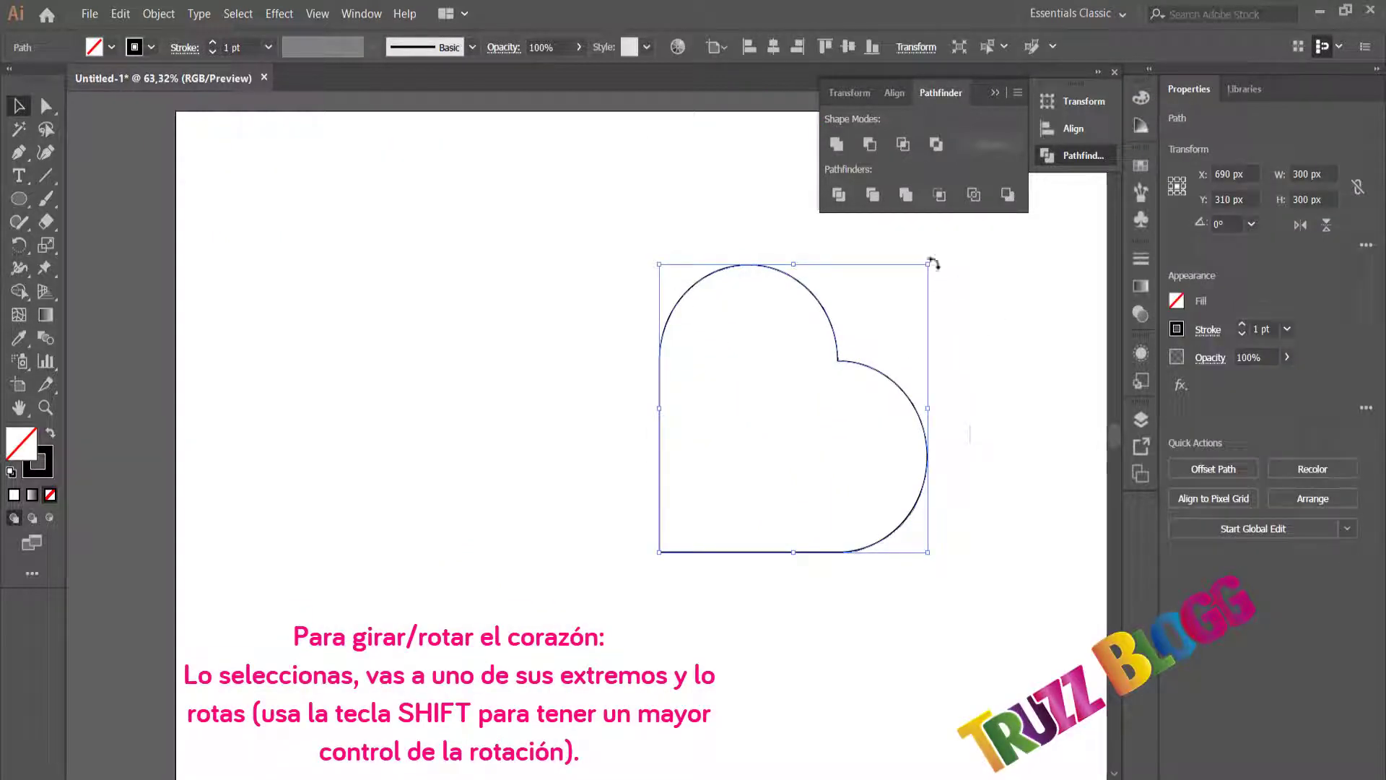
{"action": "mouse_move", "coordinate": [933, 263]}
{"action": "left_mouse_down"}
{"action": "mouse_move", "coordinate": [790, 334]}
{"action": "mouse_move", "coordinate": [405, 195]}
{"action": "left_mouse_up"}
{"action": "left_click", "coordinate": [622, 268]}
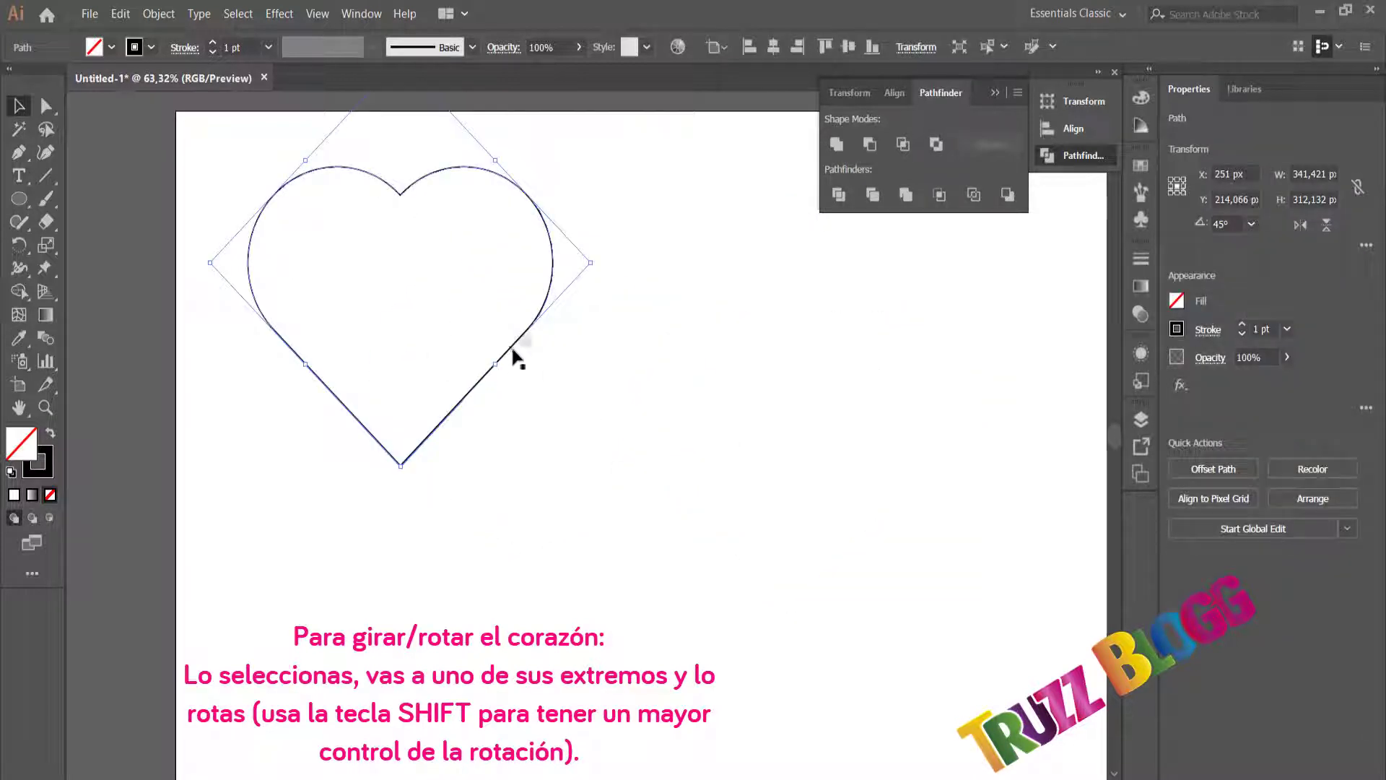
{"action": "left_click", "coordinate": [517, 359]}
{"action": "left_click_drag", "start_coordinate": [511, 350], "coordinate": [940, 556], "text": "alt"}
{"action": "left_click", "coordinate": [587, 518]}
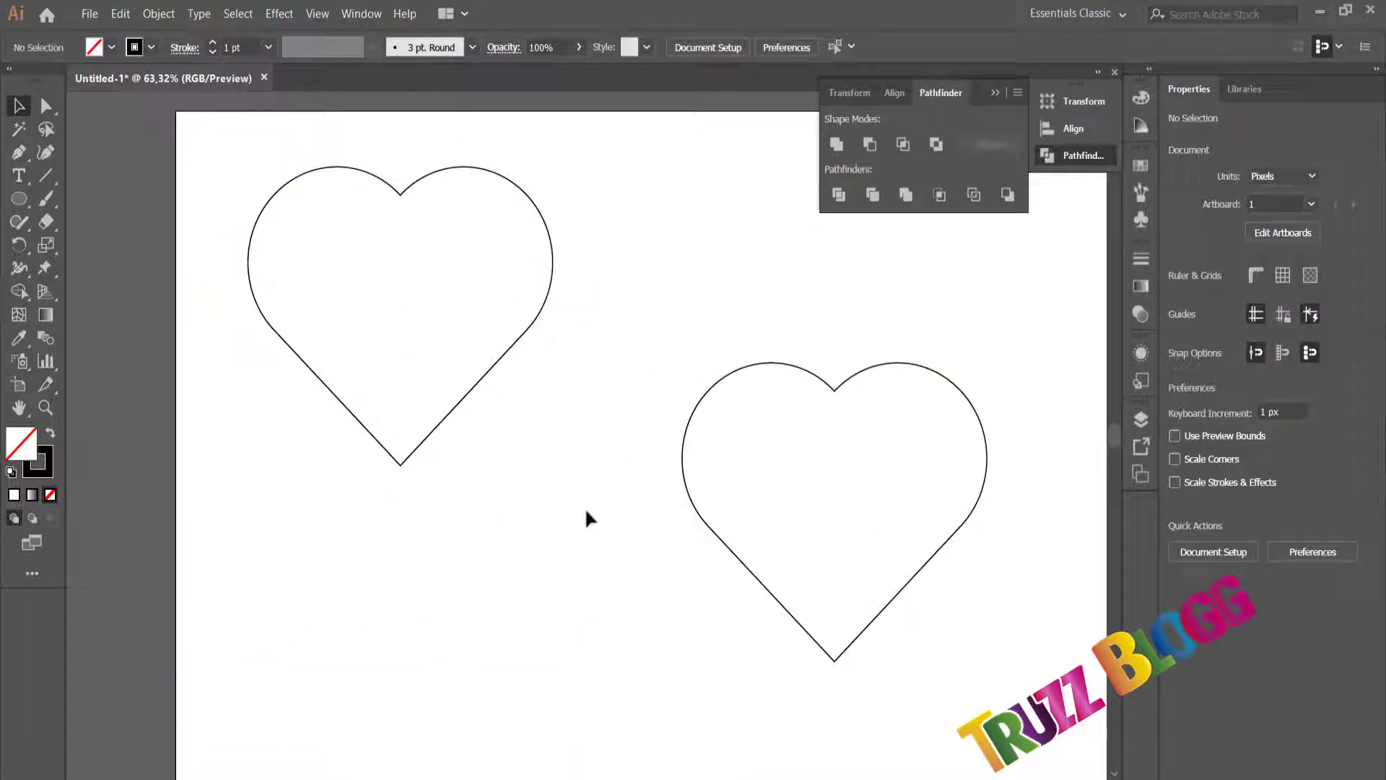
Fill the left heart with black and the right heart with red
{"action": "left_click", "coordinate": [504, 363]}
{"action": "left_click", "coordinate": [111, 48]}
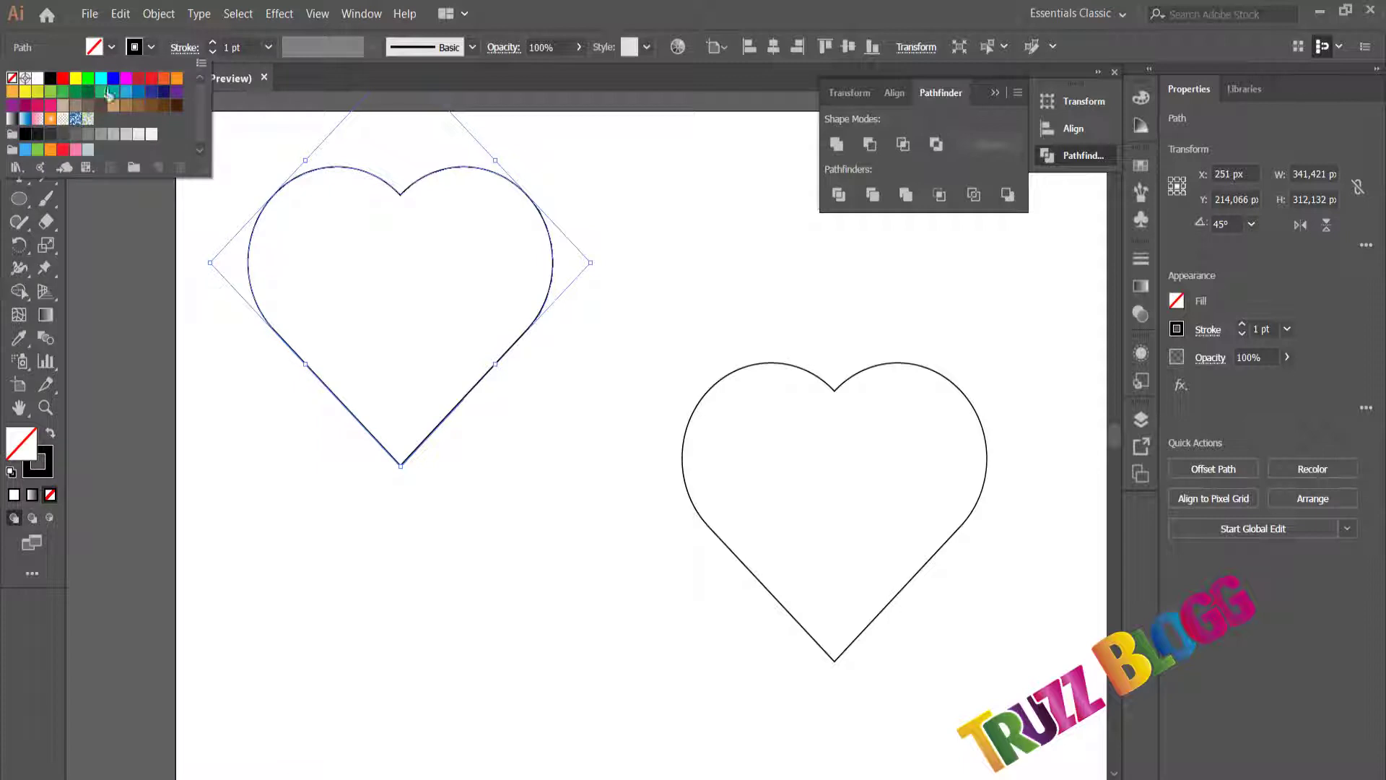
{"action": "left_click", "coordinate": [50, 77]}
{"action": "left_click", "coordinate": [683, 446]}
{"action": "left_click", "coordinate": [112, 47]}
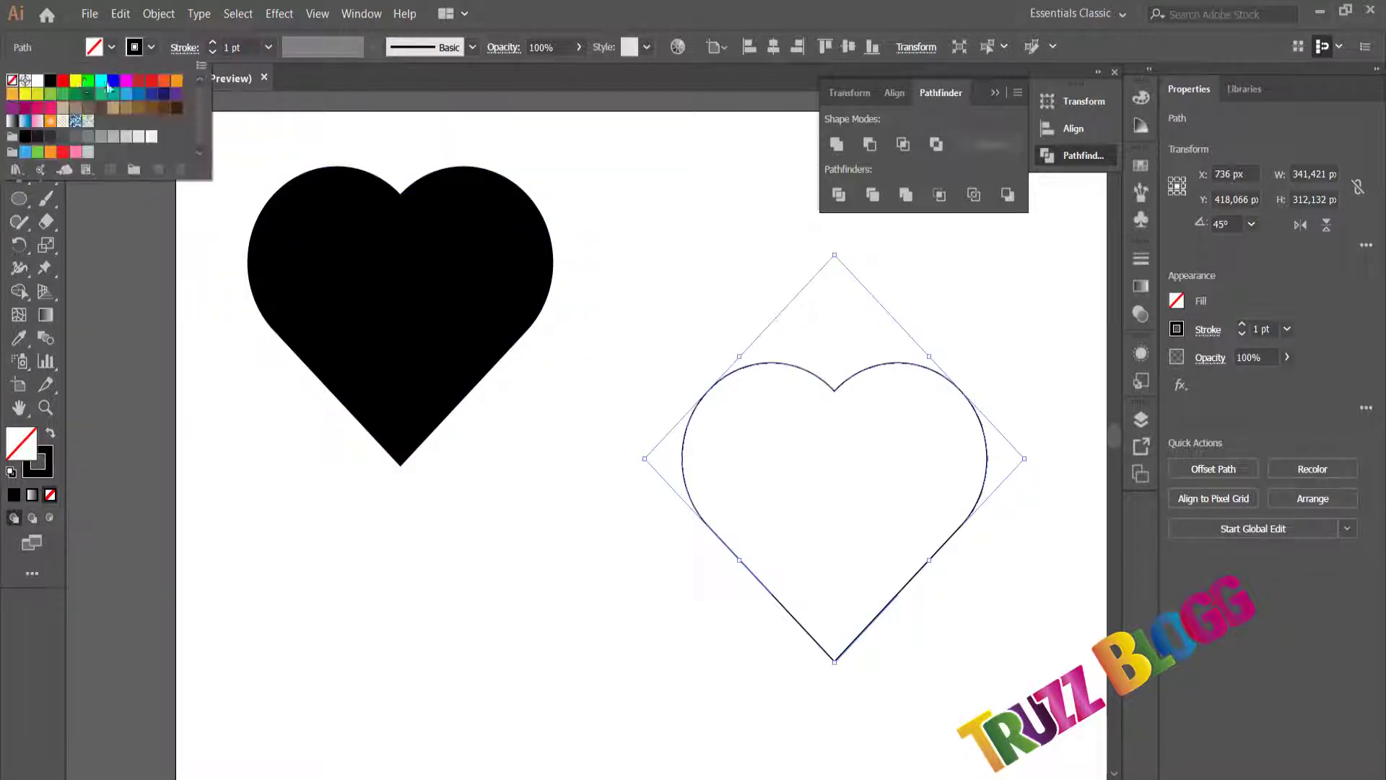
{"action": "left_click", "coordinate": [62, 79]}
{"action": "left_click", "coordinate": [629, 294]}
{"action": "left_click", "coordinate": [859, 393]}
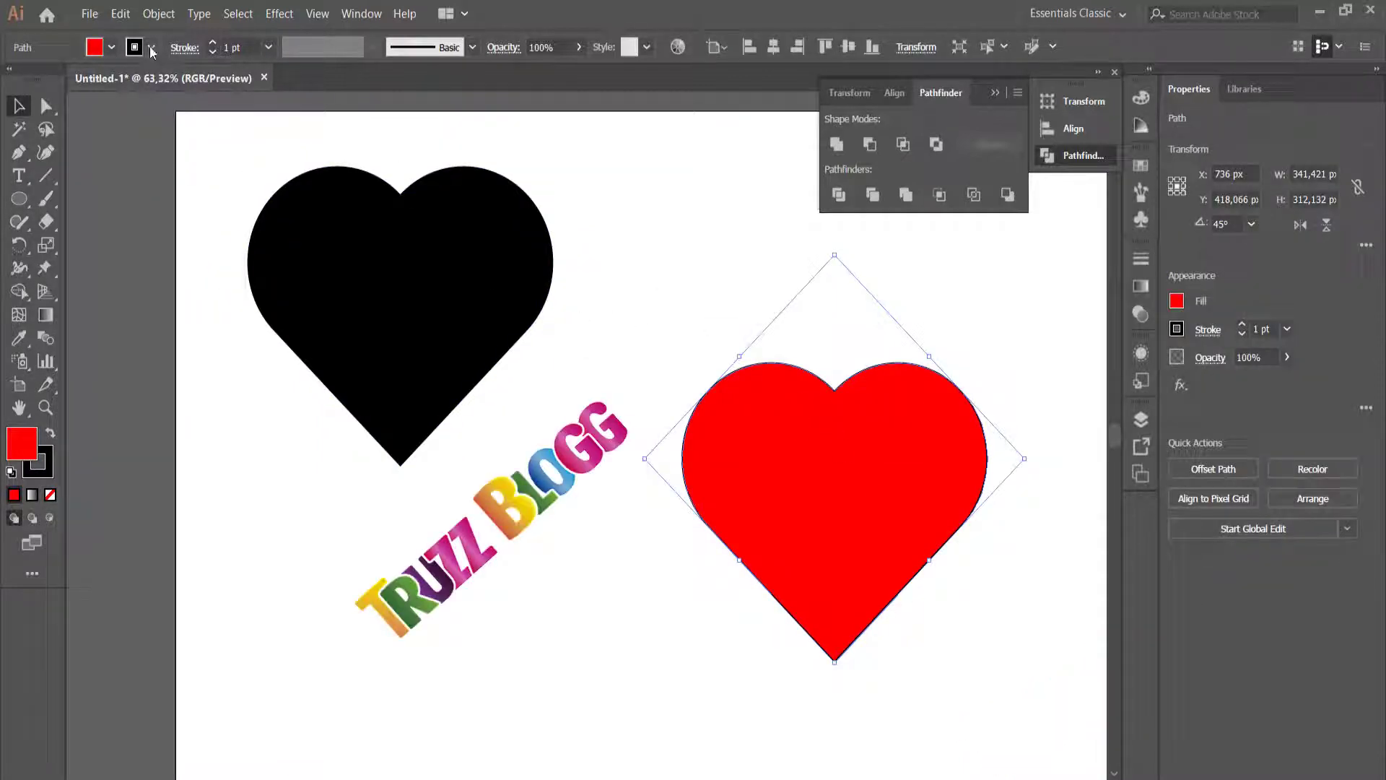
{"action": "left_click", "coordinate": [111, 48]}
Give the black left heart a 3 pt magenta outline
{"action": "left_click", "coordinate": [589, 201]}
{"action": "left_click", "coordinate": [534, 228]}
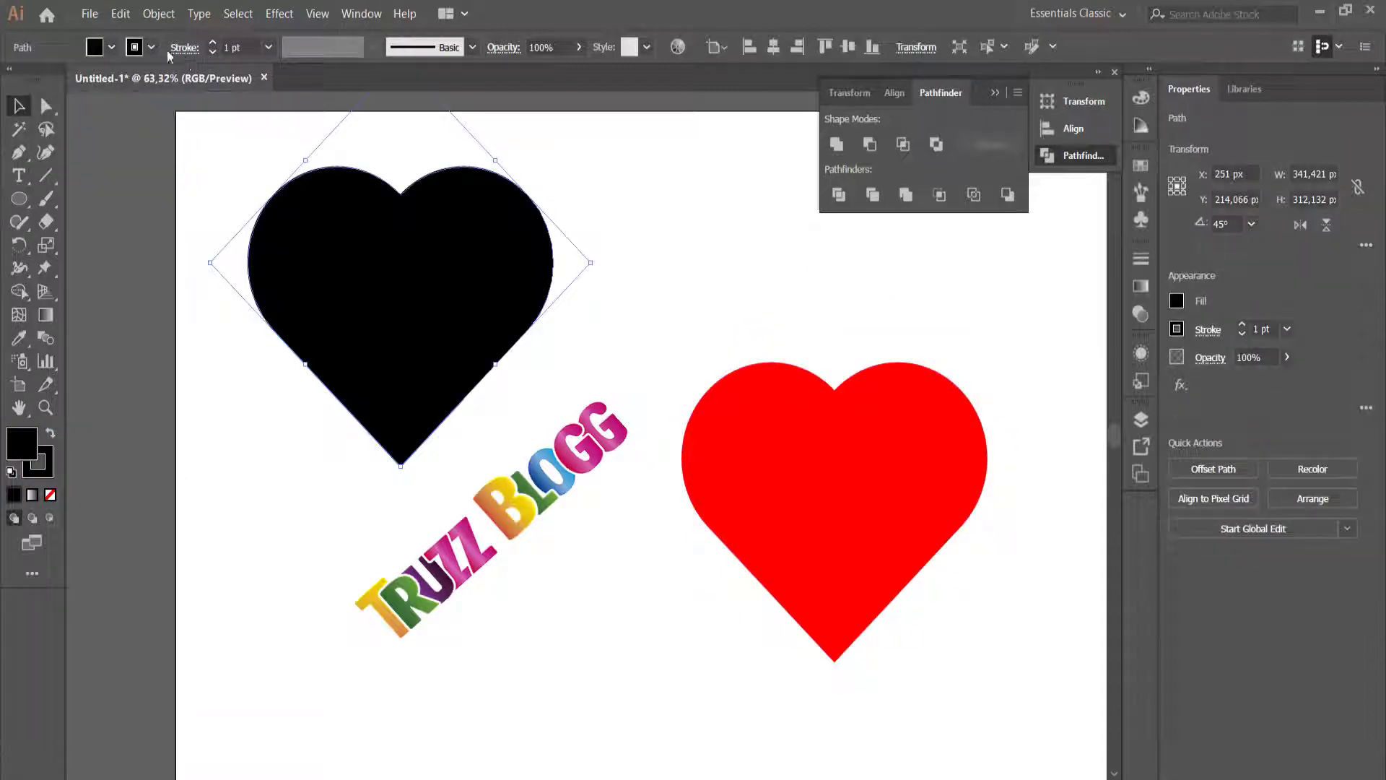
{"action": "left_click", "coordinate": [111, 47]}
{"action": "left_click", "coordinate": [126, 82]}
{"action": "left_click", "coordinate": [213, 42]}
{"action": "left_click", "coordinate": [752, 222]}
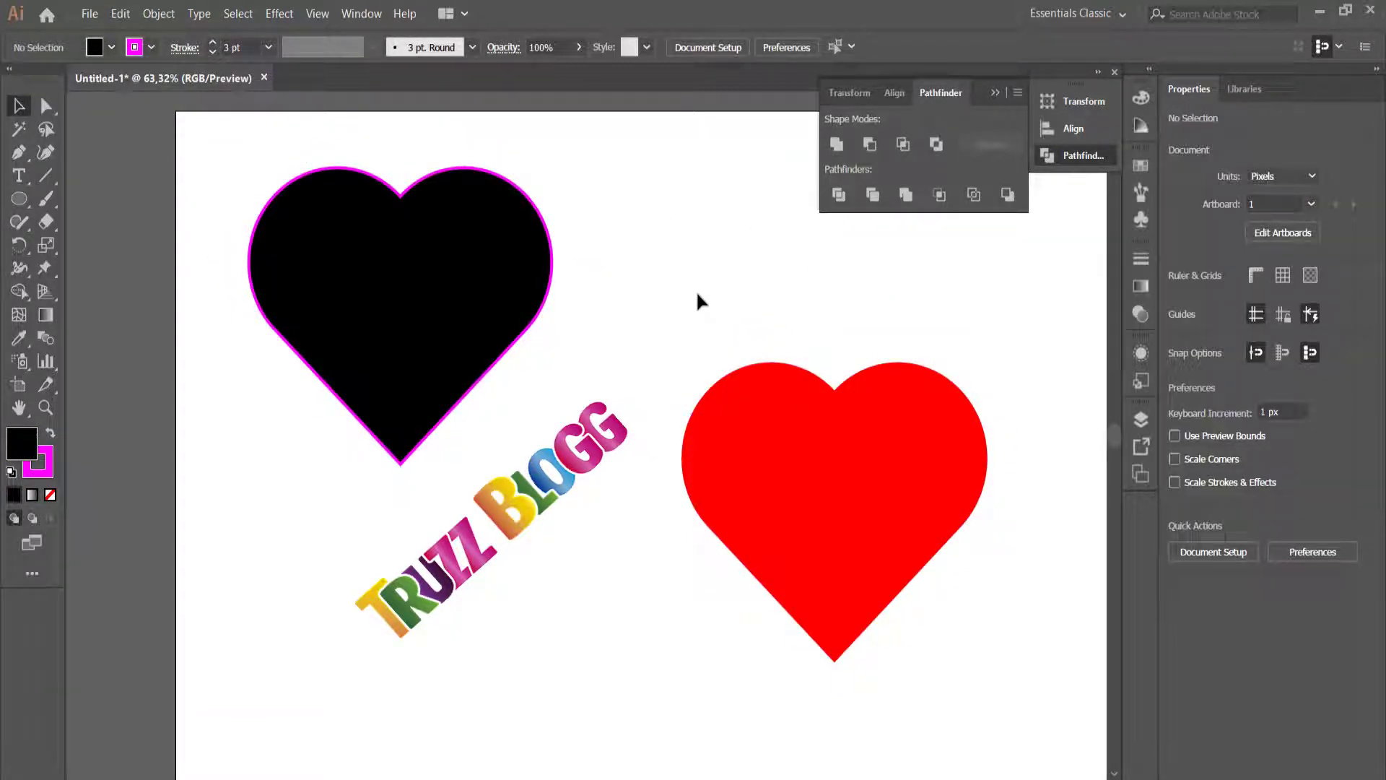
{"action": "left_click", "coordinate": [1042, 302]}
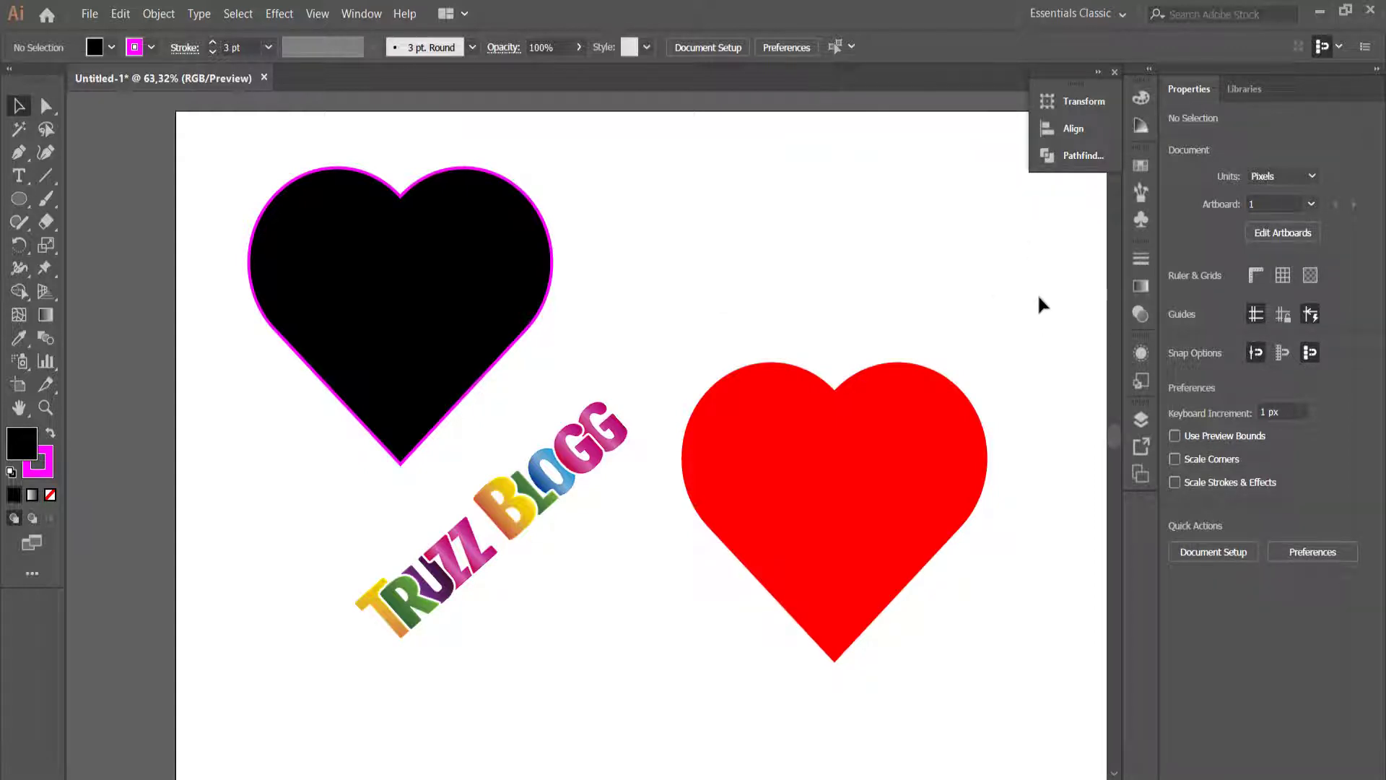